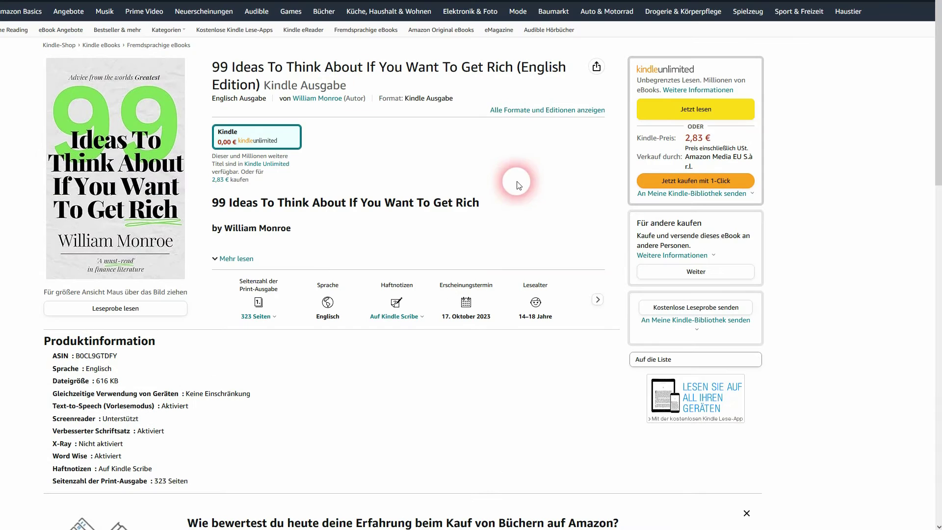
Step: Expand the book's full description, then view and dismiss the 323-page length explanation
{"action": "left_click", "coordinate": [251, 263]}
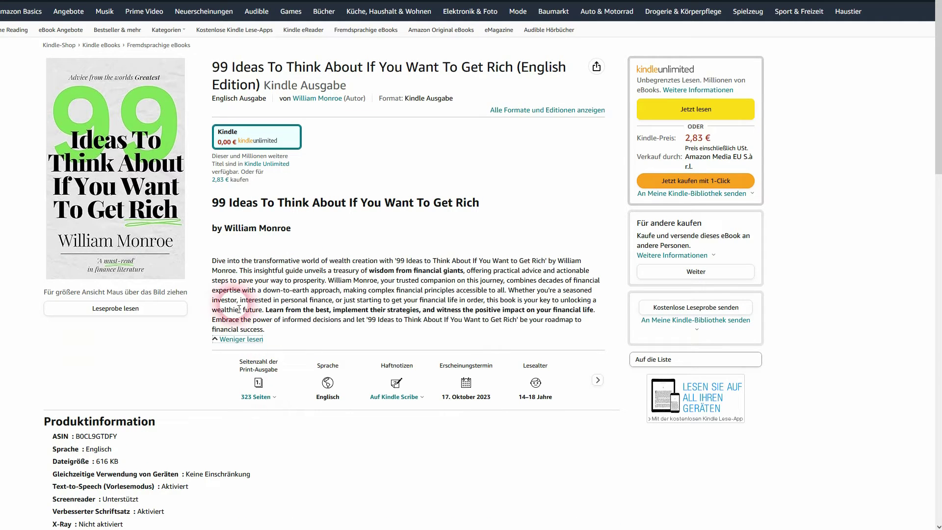
{"action": "left_click", "coordinate": [271, 392]}
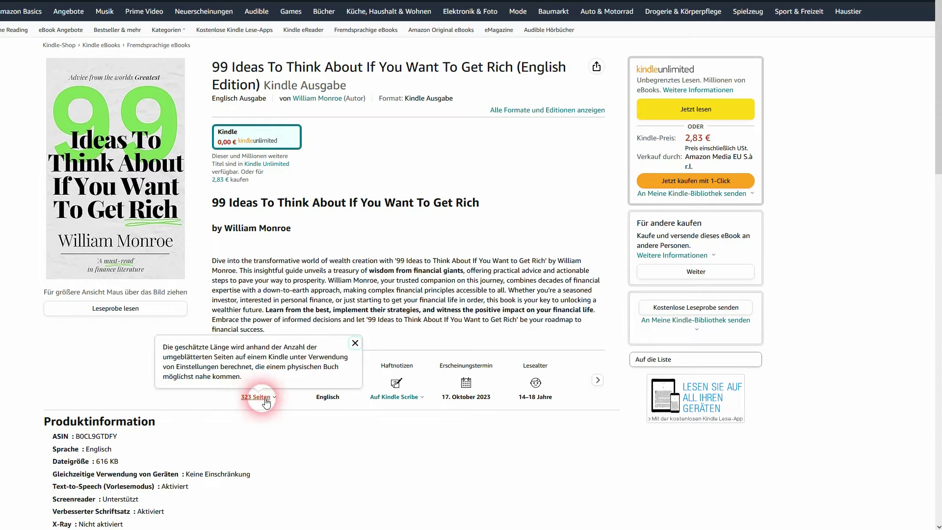
{"action": "left_click", "coordinate": [432, 481]}
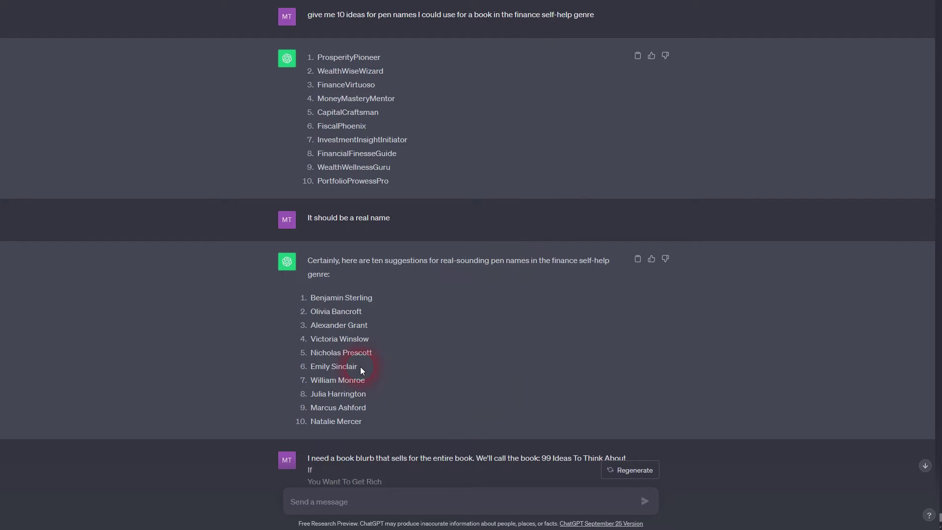
{"action": "left_click_drag", "start_coordinate": [372, 380], "coordinate": [310, 381]}
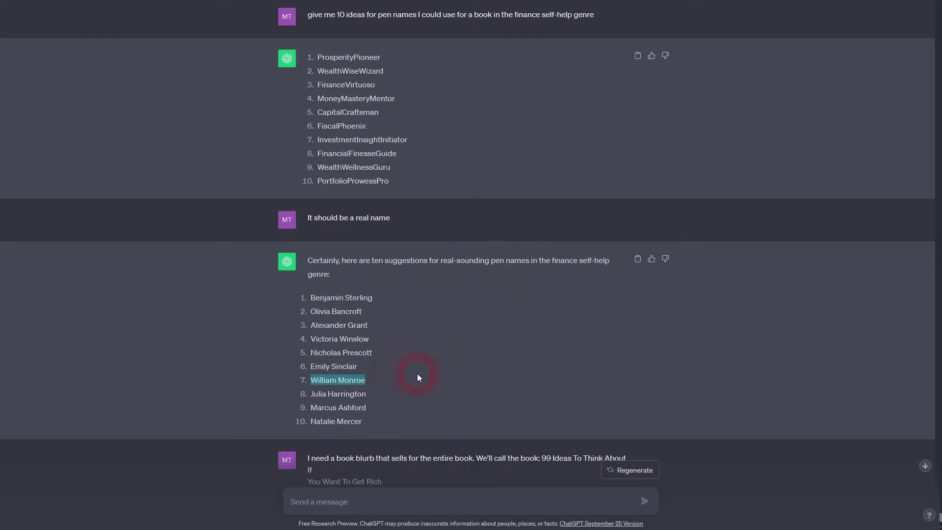
{"action": "scroll", "coordinate": [516, 241], "scroll_direction": "up", "scroll_amount": 3}
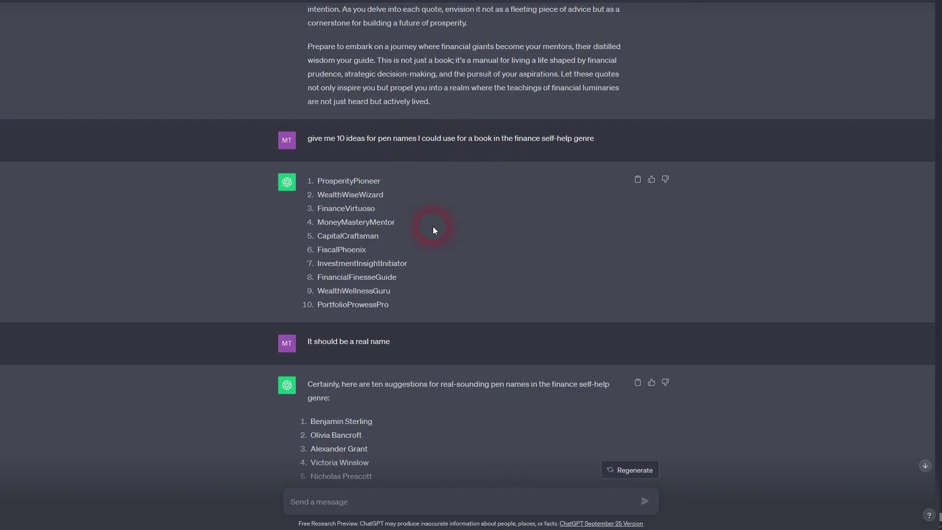
{"action": "scroll", "coordinate": [435, 243], "scroll_direction": "down", "scroll_amount": 8}
{"action": "left_click_drag", "start_coordinate": [306, 308], "coordinate": [619, 420]}
{"action": "left_click_drag", "start_coordinate": [335, 236], "coordinate": [383, 237]}
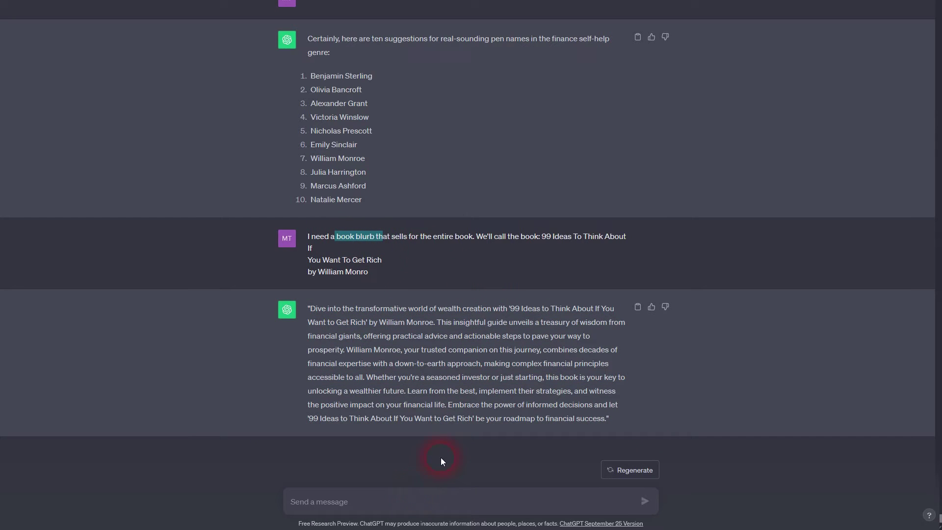
{"action": "left_click", "coordinate": [386, 502]}
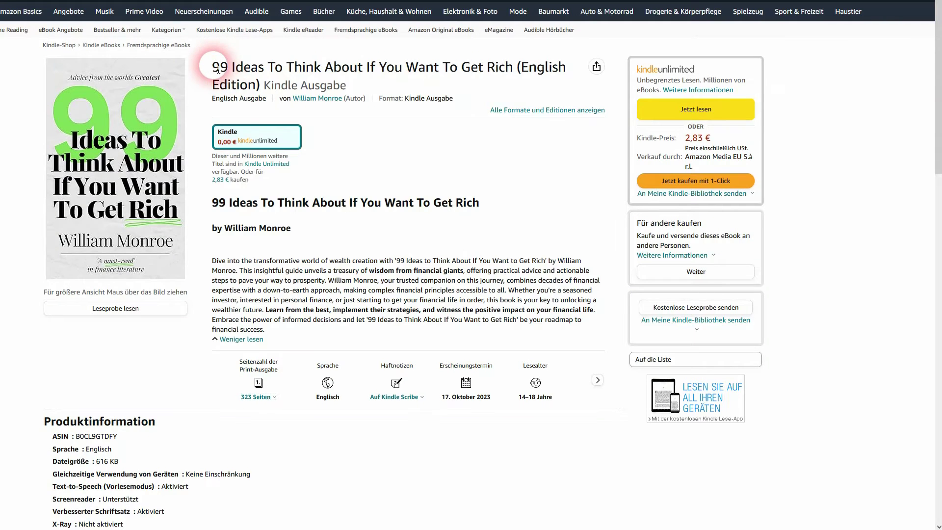
Step: Select the title '99 Ideas To Think About If You Want To Get Rich' on the product page
{"action": "left_click_drag", "start_coordinate": [212, 67], "coordinate": [513, 67]}
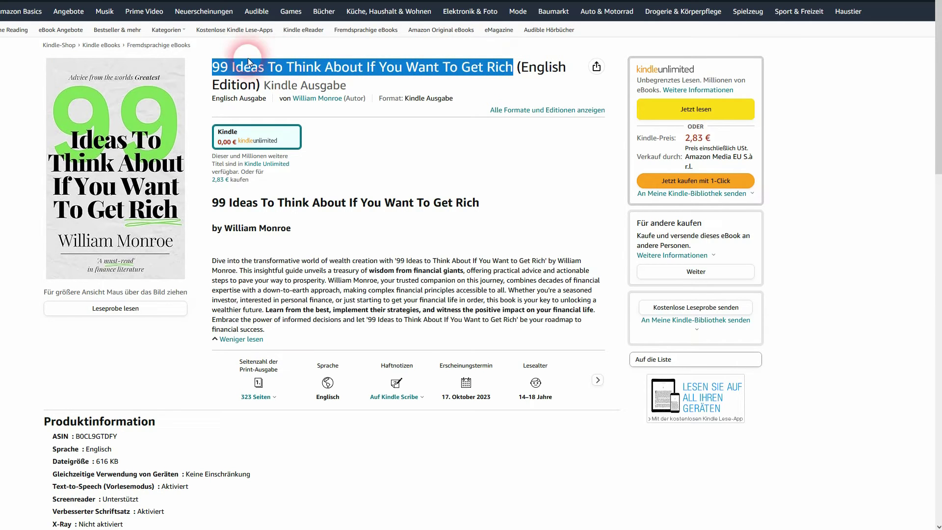
{"action": "left_click_drag", "start_coordinate": [213, 67], "coordinate": [268, 71]}
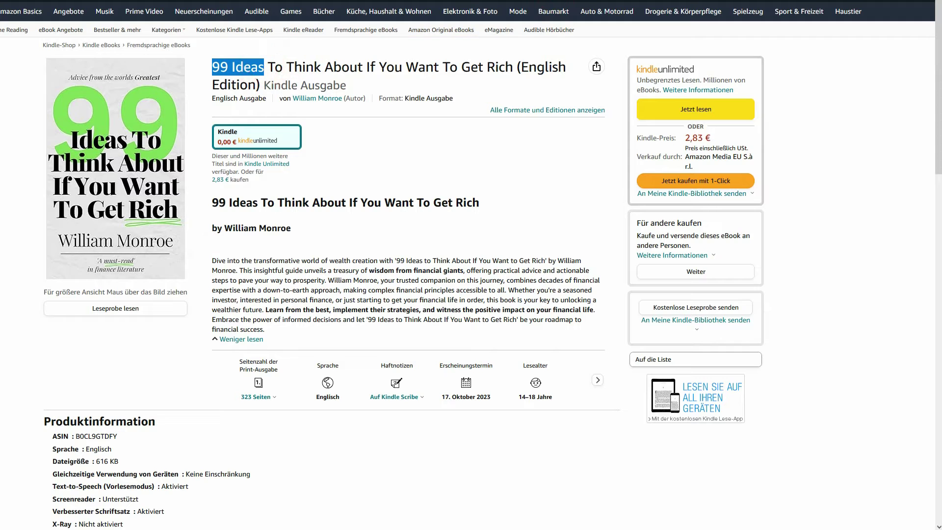
Step: Ask for 99 fitness, health and nutrition experts for '99 Ideas to think about if you want to be healthy'
{"action": "left_click", "coordinate": [404, 399]}
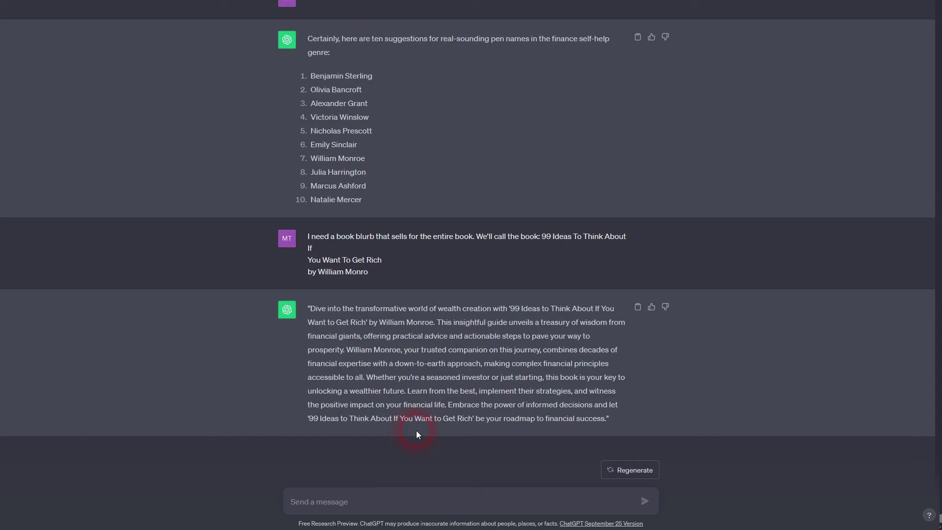
{"action": "type", "text": "let us write"}
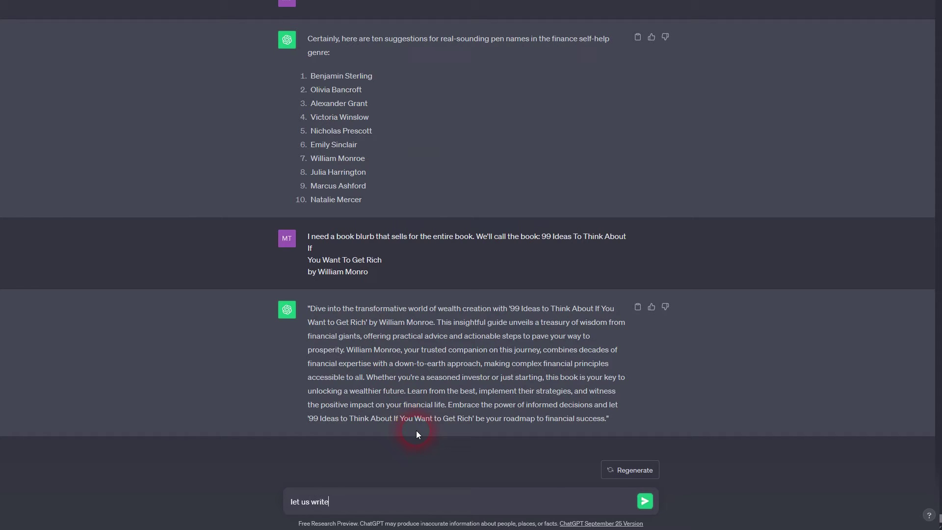
{"action": "type", "text": " a second book, titled: 99 Ideas to th"}
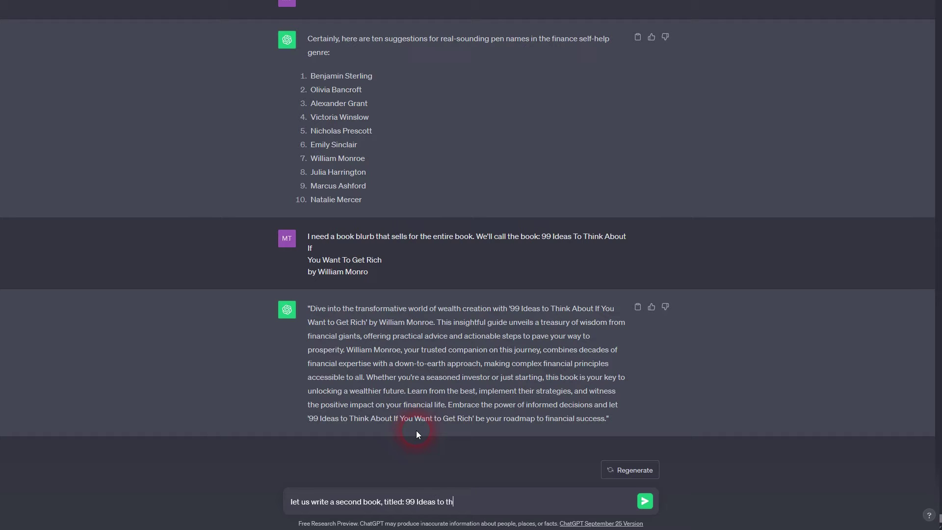
{"action": "type", "text": "ink about if you want to be healthy"}
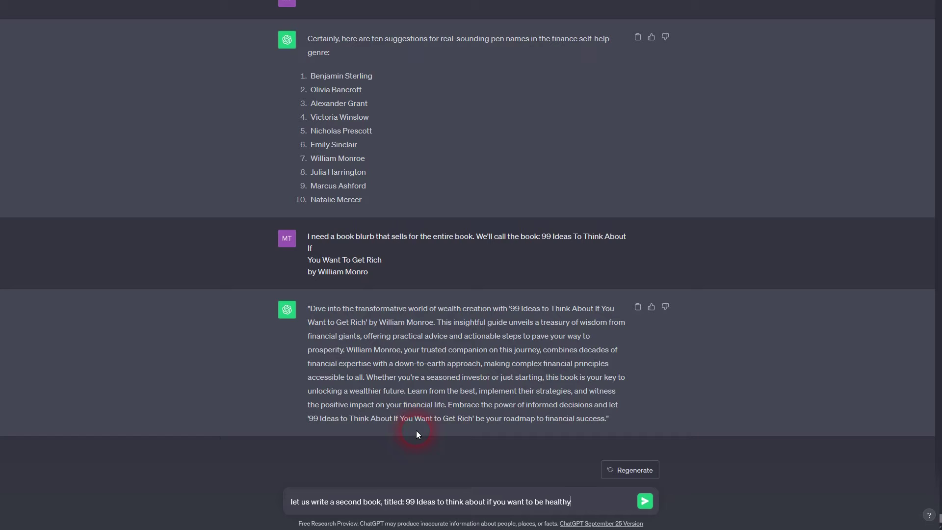
{"action": "type", "text": ". For this, I need a list of"}
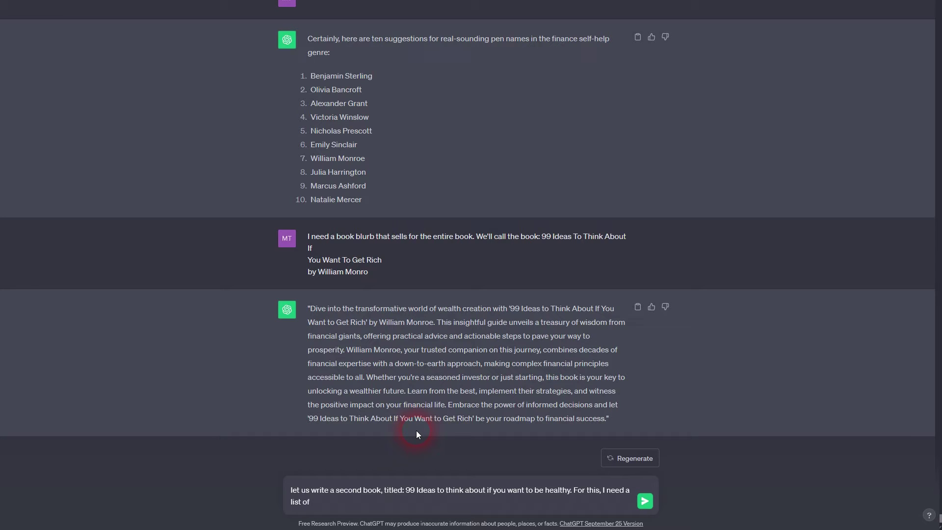
{"action": "type", "text": " 99 experts in the fitness, health, nutriti"}
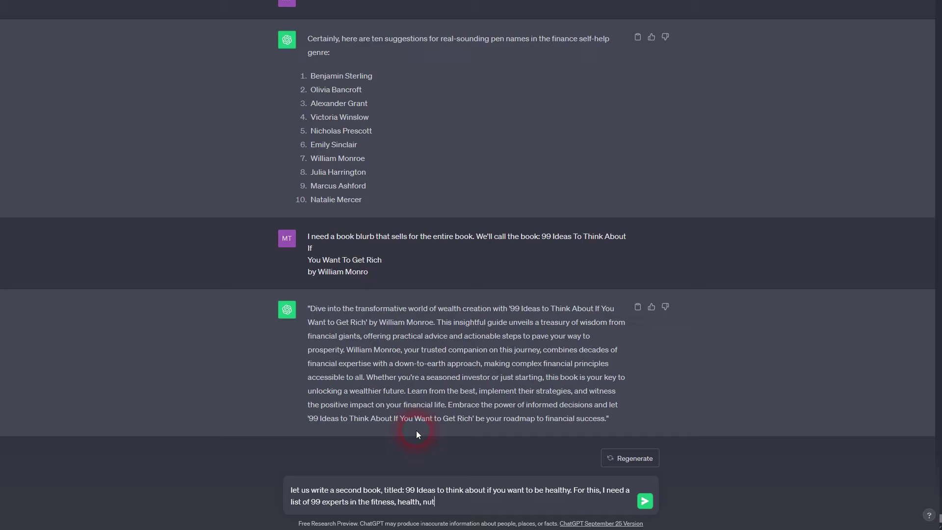
{"action": "type", "text": "on industry an"}
{"action": "key", "text": "BackSpace"}
{"action": "key", "text": "BackSpace"}
{"action": "key", "text": "Return"}
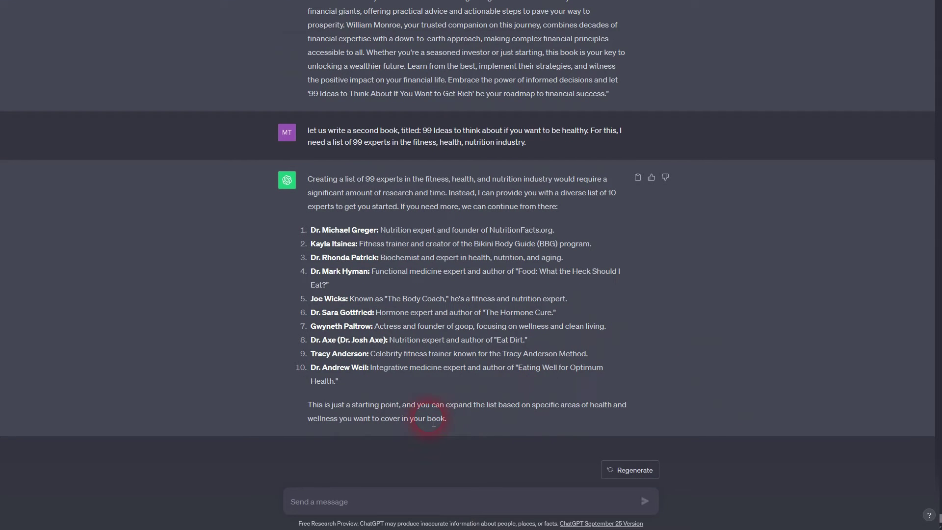
Step: Request 20 more expert names, names only with no explanation of who they are
{"action": "left_click_drag", "start_coordinate": [425, 410], "coordinate": [559, 411]}
{"action": "left_click", "coordinate": [389, 382]}
{"action": "type", "text": "G"}
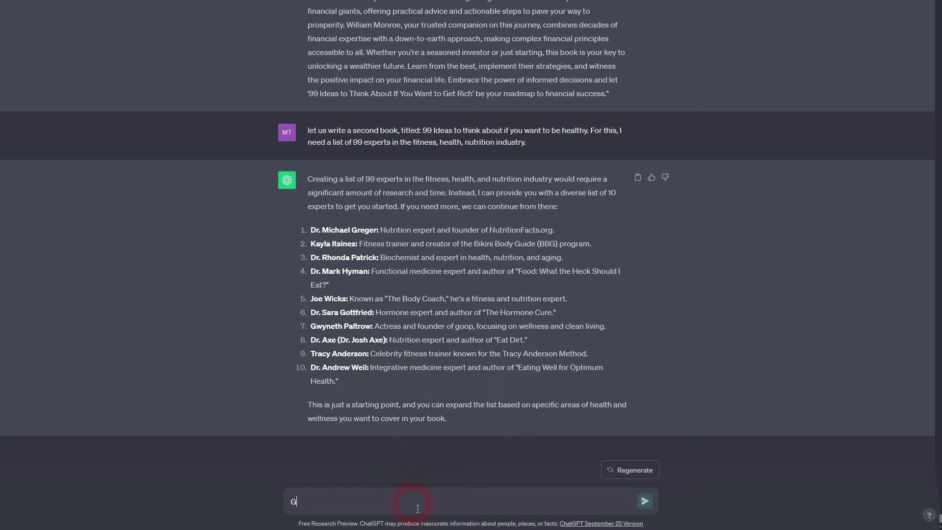
{"action": "type", "text": "ive me 20 more, just"}
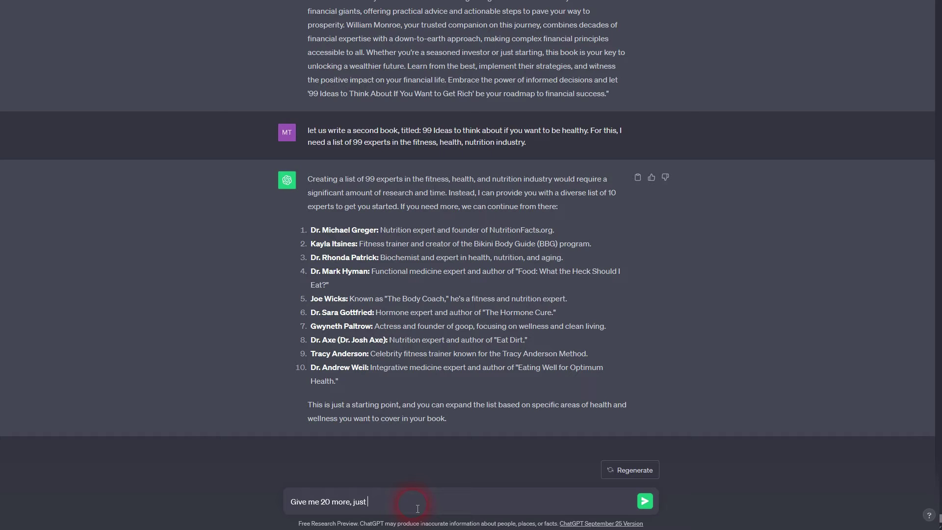
{"action": "type", "text": " add the names, I don't need an explanation of who they are"}
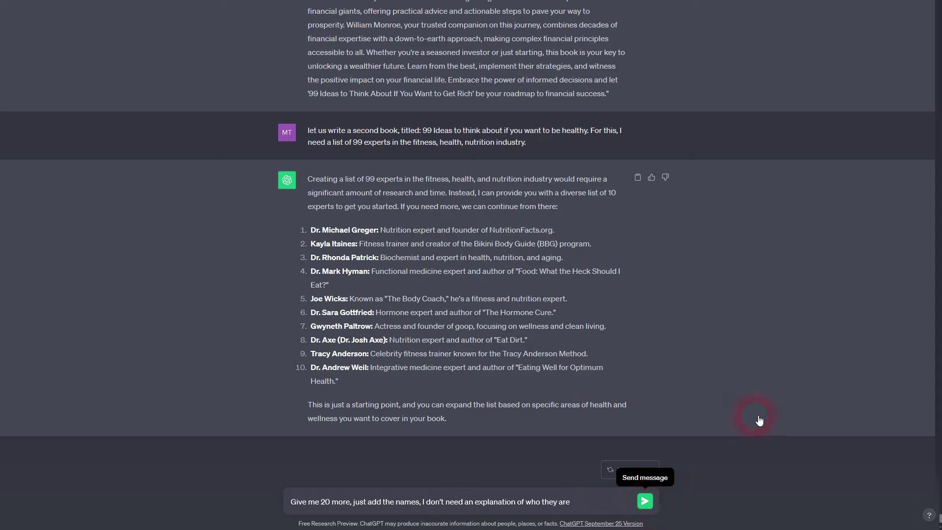
{"action": "key", "text": "Return"}
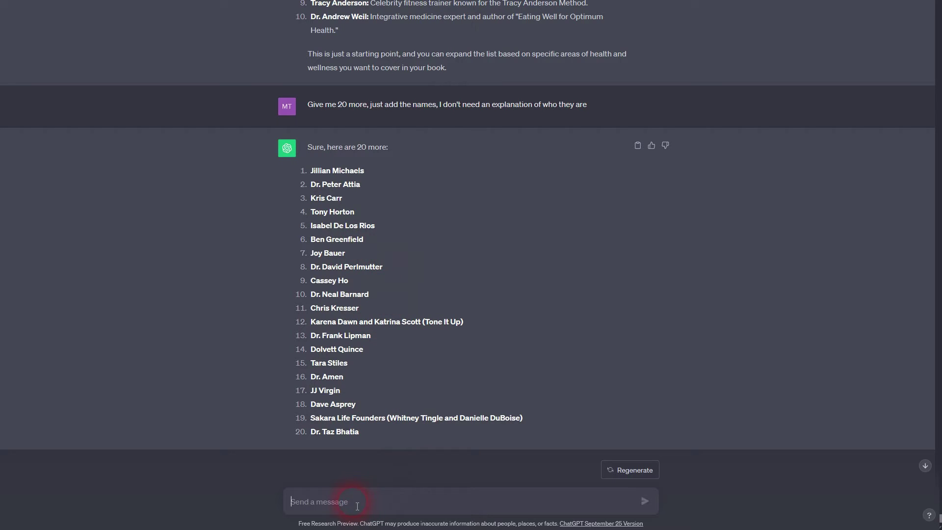
Step: Request the most famous health quotes focusing on healthy living, nutrition and fitness
{"action": "type", "text": "give m"}
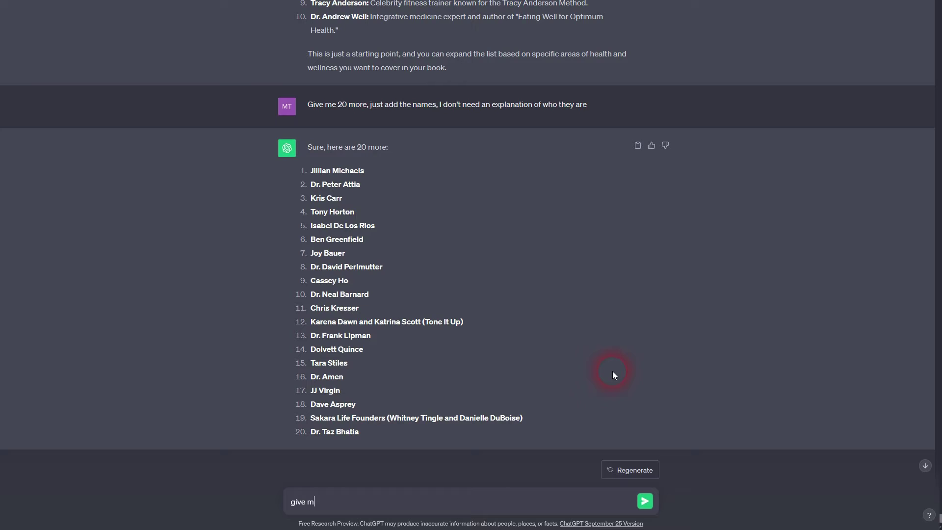
{"action": "type", "text": "e the"}
{"action": "key", "text": "BackSpace"}
{"action": "key", "text": "BackSpace"}
{"action": "key", "text": "BackSpace"}
{"action": "type", "text": "the most famous health relaterd quotres"}
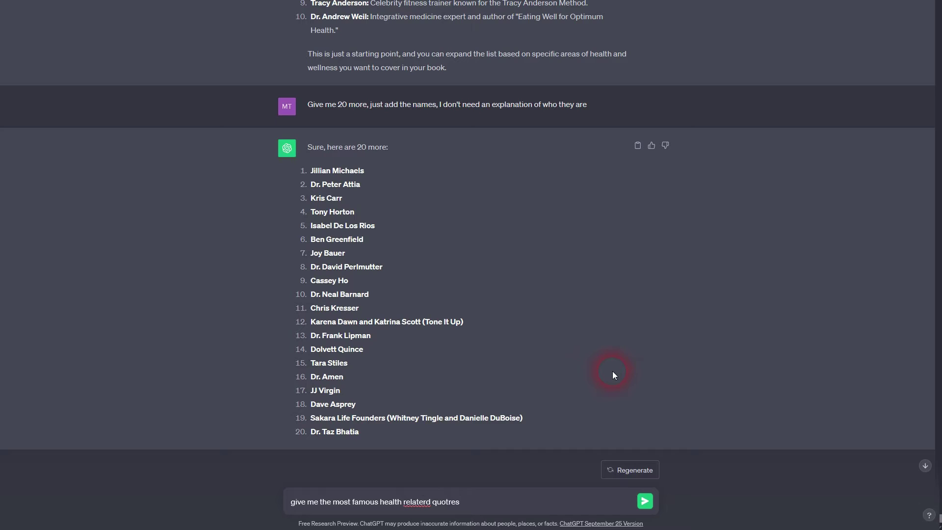
{"action": "key", "text": "Delete"}
{"action": "key", "text": "BackSpace"}
{"action": "key", "text": "End"}
{"action": "type", "text": "focusing on healthy livi"}
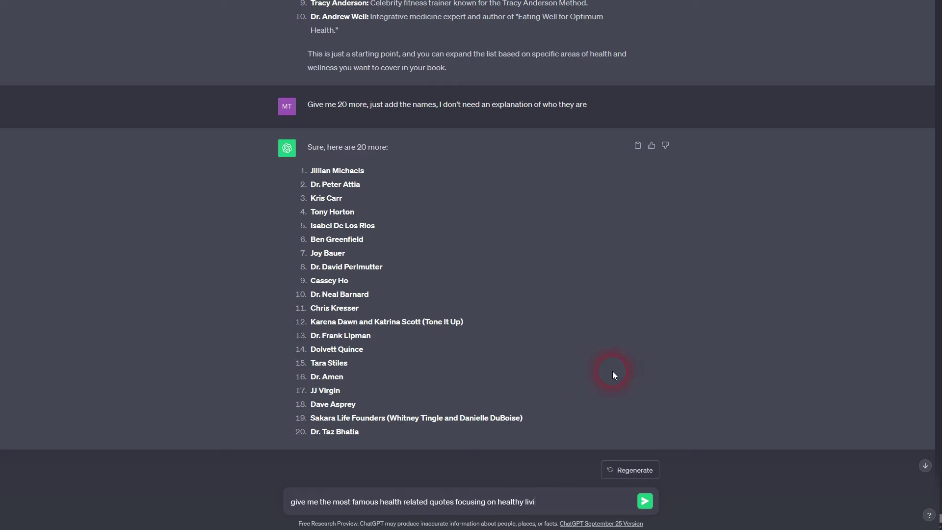
{"action": "type", "text": "ng, nutrition, fitness etc."}
{"action": "key", "text": "Return"}
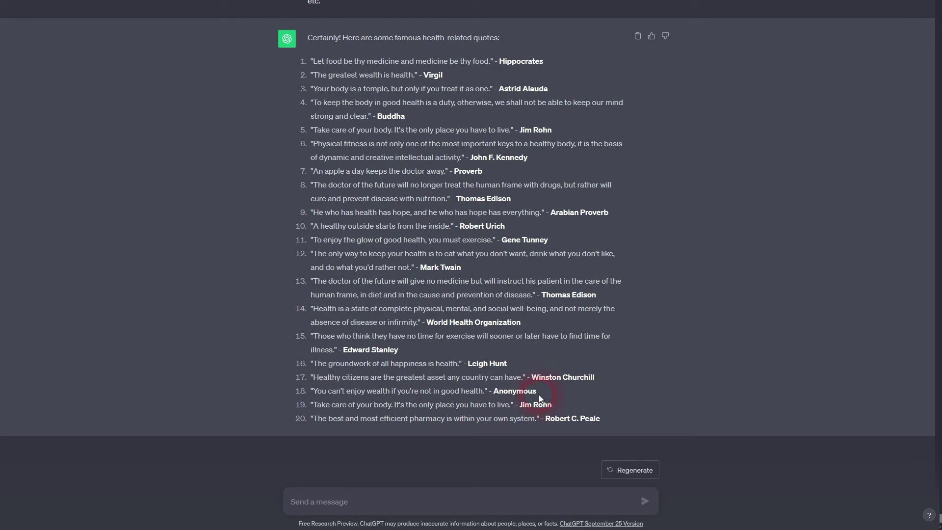
Step: Select the five expert names from Dr. Frank Lipman through JJ Virgin
{"action": "left_click_drag", "start_coordinate": [475, 391], "coordinate": [552, 396]}
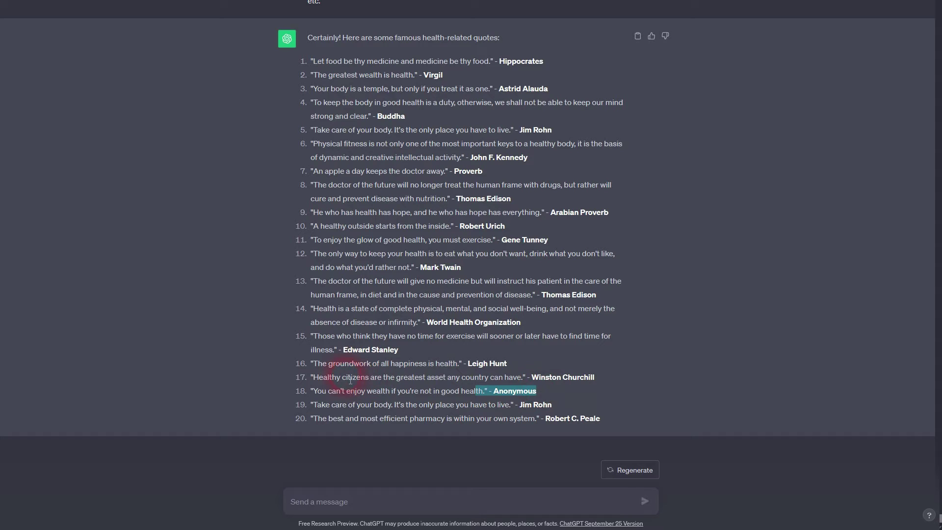
{"action": "left_click_drag", "start_coordinate": [357, 377], "coordinate": [613, 379]}
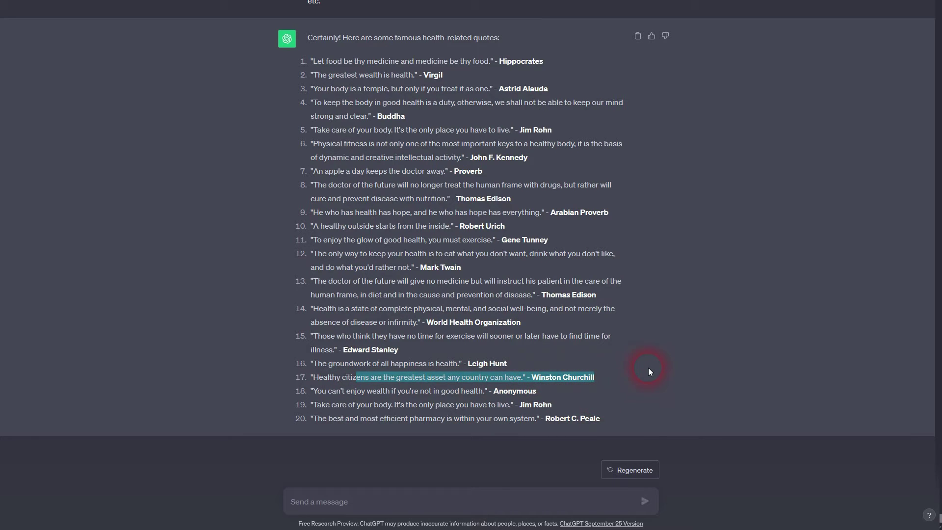
{"action": "scroll", "coordinate": [628, 251], "scroll_direction": "up", "scroll_amount": 2}
{"action": "scroll", "coordinate": [652, 384], "scroll_direction": "up", "scroll_amount": 6}
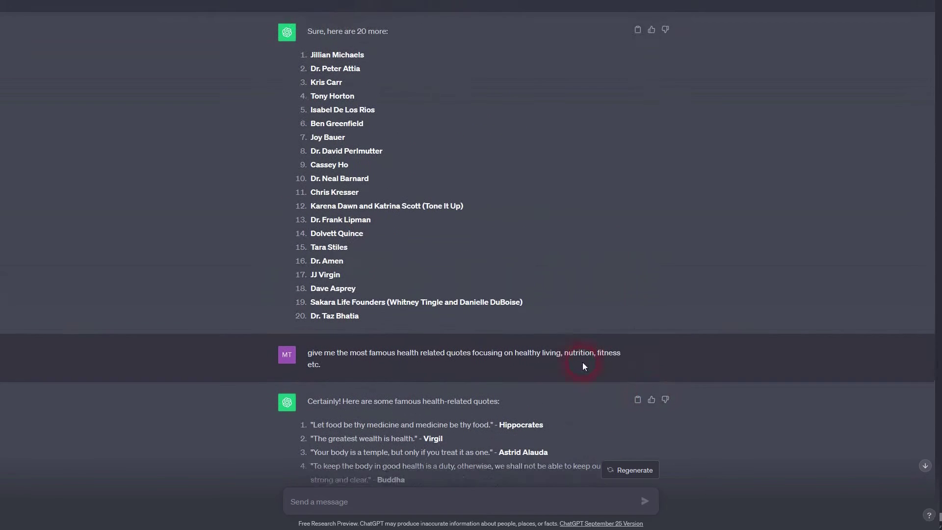
{"action": "left_click_drag", "start_coordinate": [347, 284], "coordinate": [309, 228]}
{"action": "key", "text": "ctrl+c"}
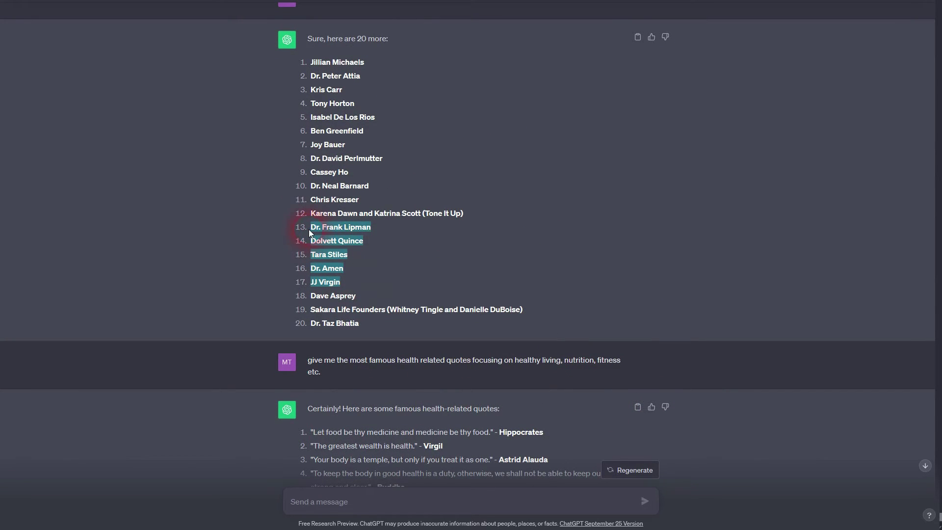
Step: Ask for the most famous health quotes from those five pasted names
{"action": "left_click", "coordinate": [357, 501]}
{"action": "type", "text": "give me "}
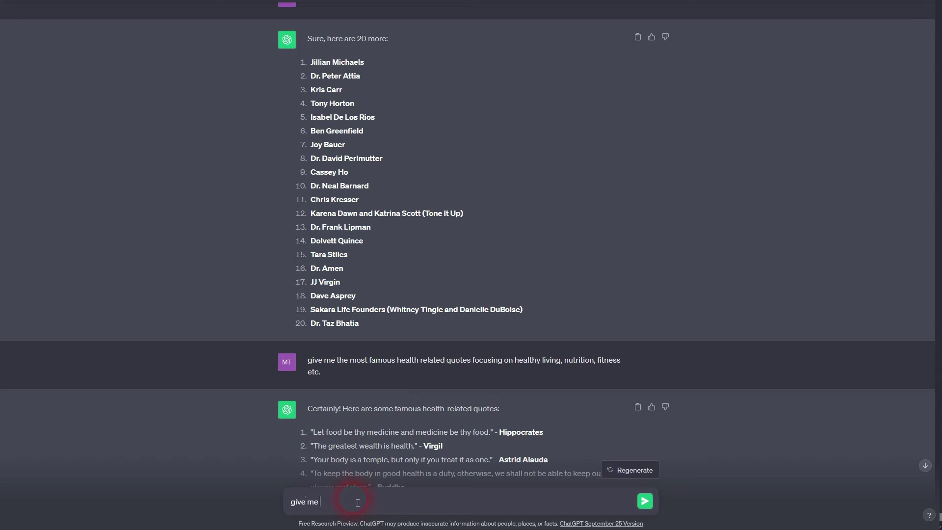
{"action": "type", "text": "the most famous quotes about he"}
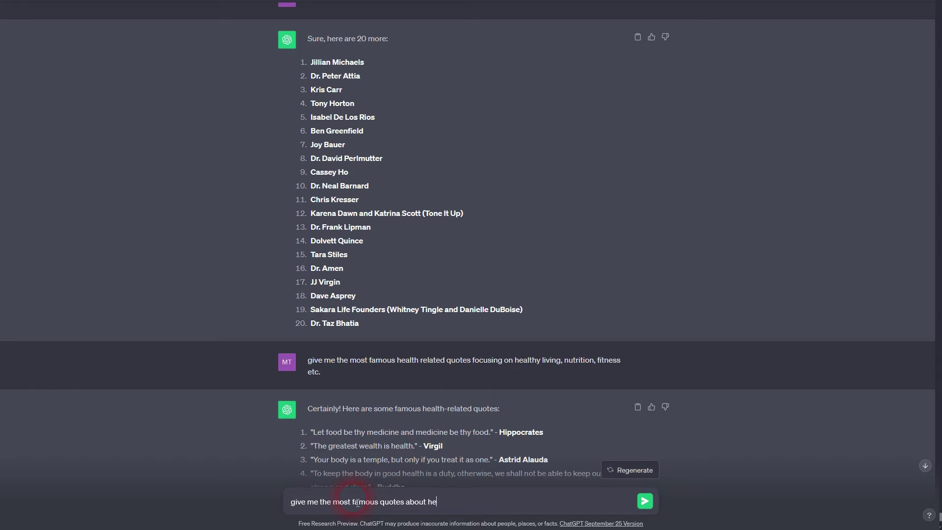
{"action": "type", "text": "alth from the following people:"}
{"action": "key", "text": "ctrl+v"}
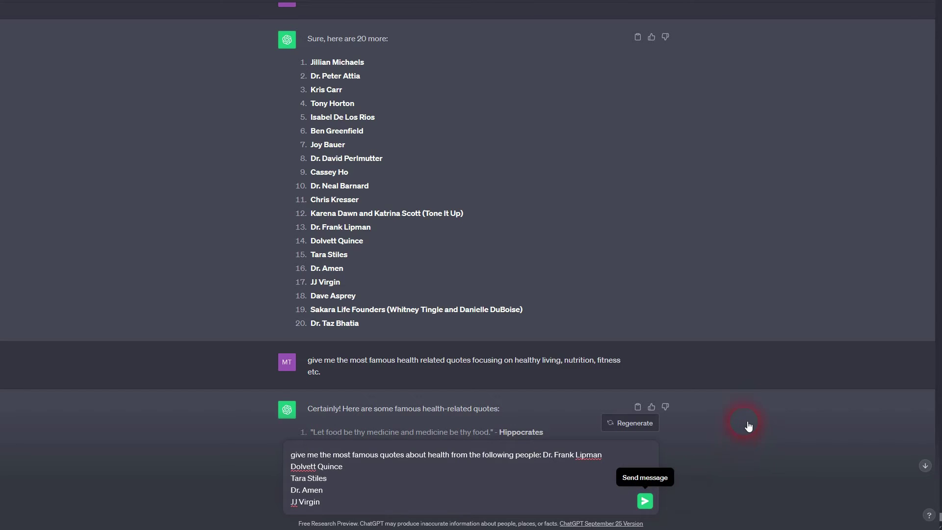
{"action": "key", "text": "Return"}
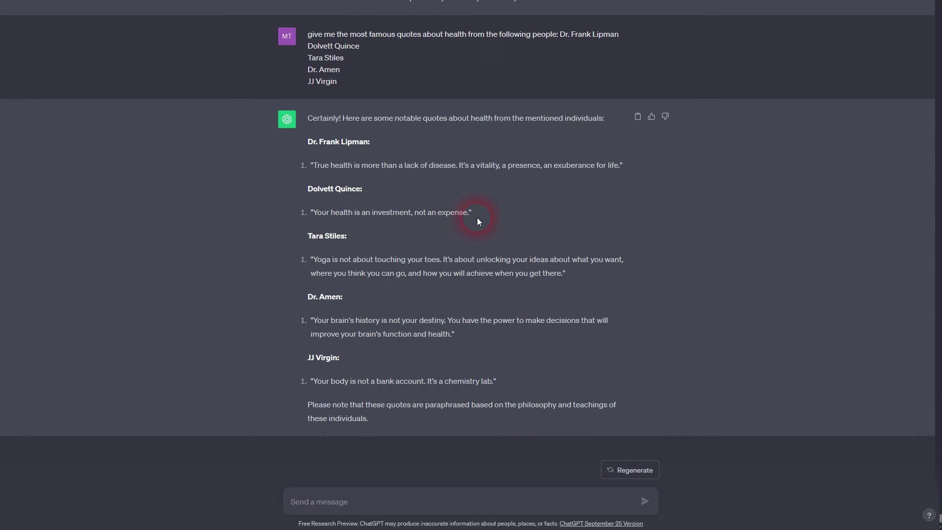
Step: Begin an article request built on Dolvett Quince's pasted health-is-an-investment quote
{"action": "left_click_drag", "start_coordinate": [468, 218], "coordinate": [321, 195]}
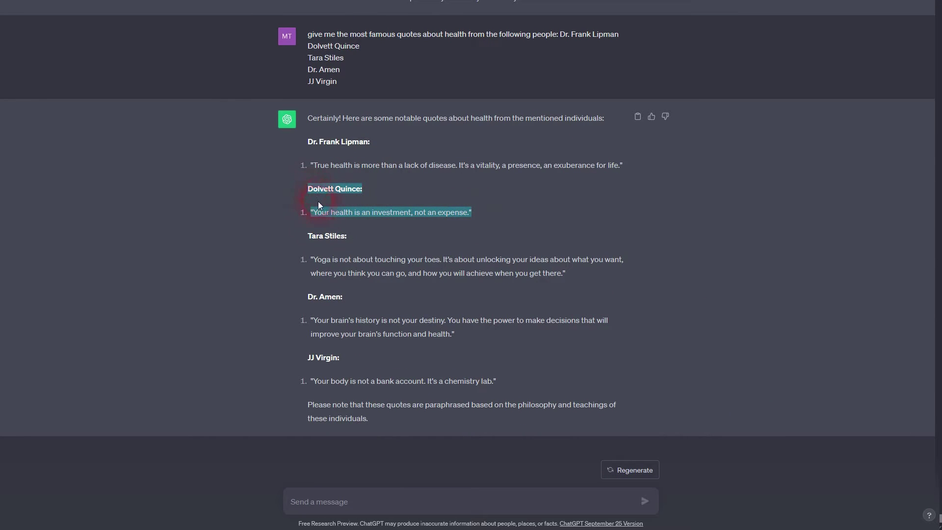
{"action": "left_click", "coordinate": [353, 502]}
{"action": "type", "text": "I"}
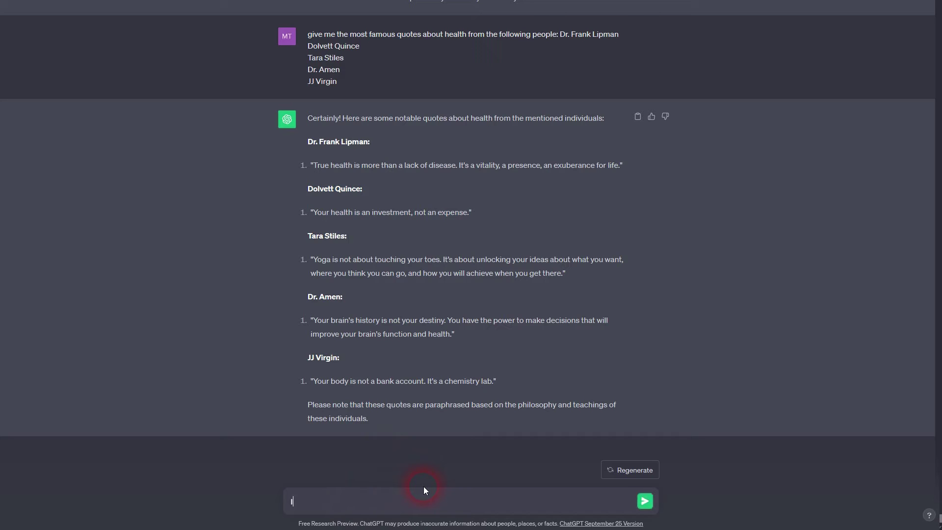
{"action": "type", "text": " want you to write a shor"}
{"action": "type", "text": "t"}
{"action": "key", "text": "BackSpace"}
{"action": "key", "text": "BackSpace"}
{"action": "key", "text": "BackSpace"}
{"action": "key", "text": "BackSpace"}
{"action": "key", "text": "BackSpace"}
{"action": "type", "text": "n article a"}
{"action": "type", "text": "Dolvett Quince:  \"Your health is an investment, not an expense.\""}
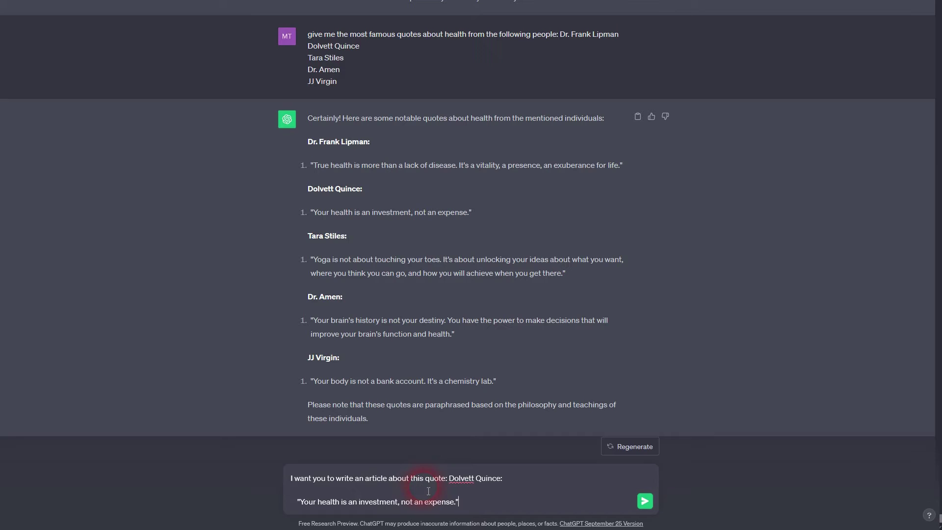
{"action": "left_click", "coordinate": [512, 482]}
{"action": "key", "text": "Delete"}
{"action": "key", "text": "Delete"}
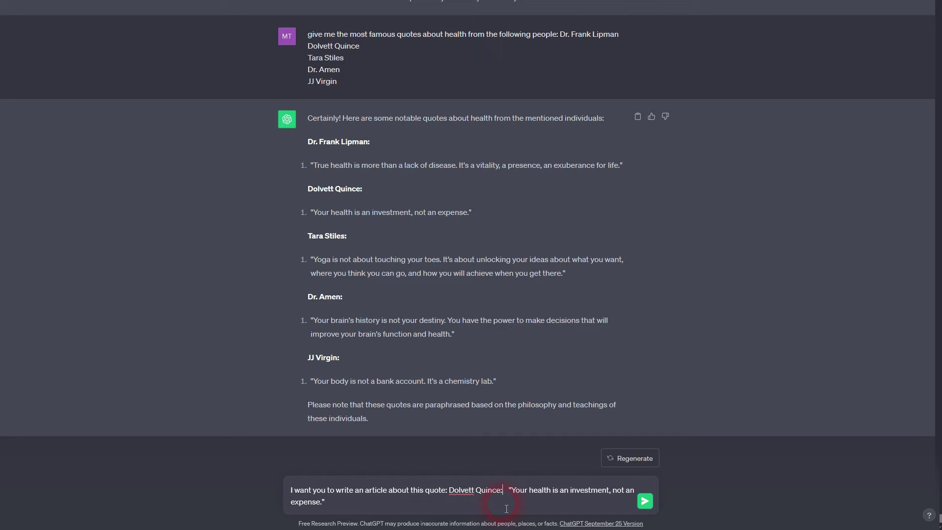
{"action": "key", "text": "BackSpace"}
{"action": "type", "text": "-"}
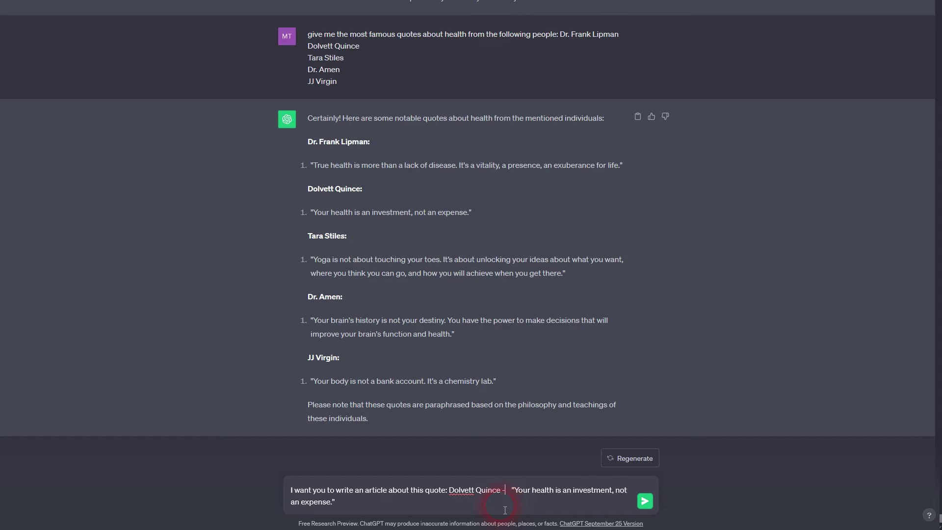
{"action": "key", "text": "Delete"}
{"action": "key", "text": "Delete"}
{"action": "key", "text": "Delete"}
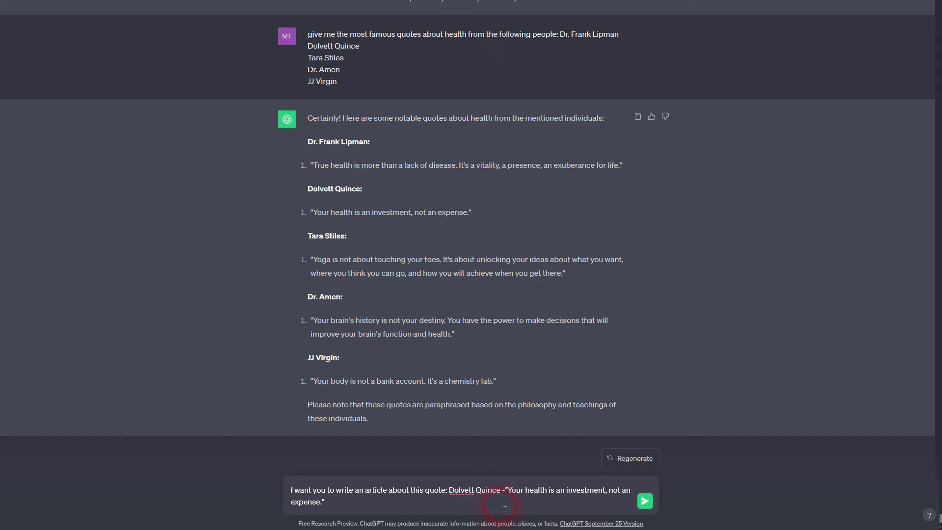
Step: Ask for actionable healthy-living advice, about 1,000 words, with subheadlines and bullet lists, and send
{"action": "type", "text": "Make it about"}
{"action": "type", "text": "the reader trying to gain acti"}
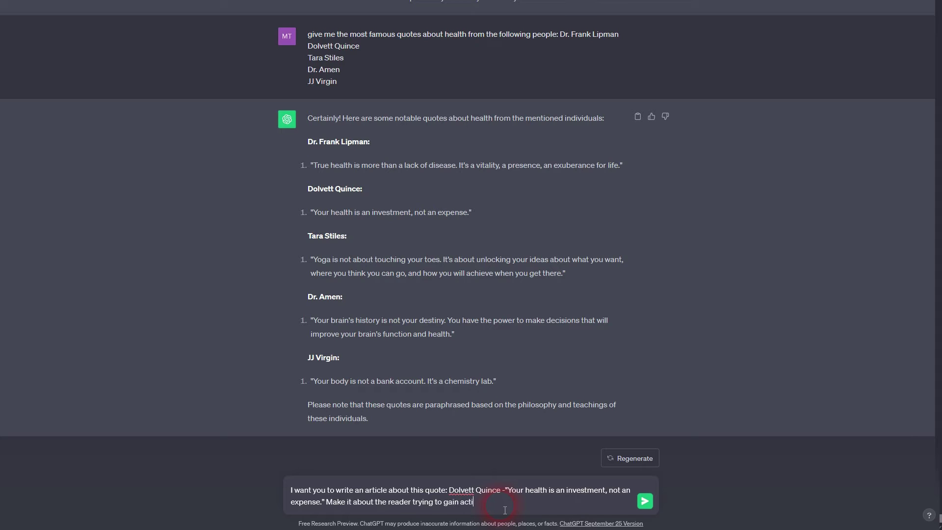
{"action": "type", "text": "onable advice from the quote on how to l"}
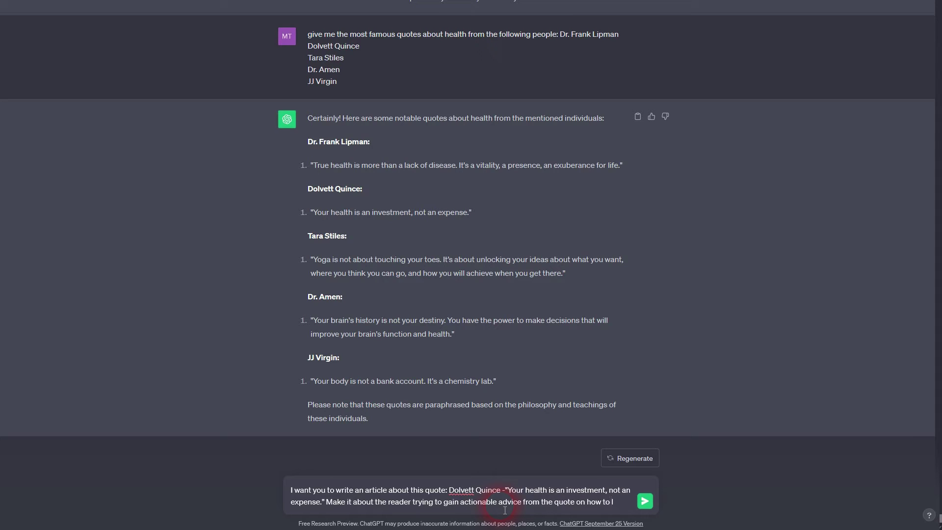
{"action": "type", "text": "ive healthie"}
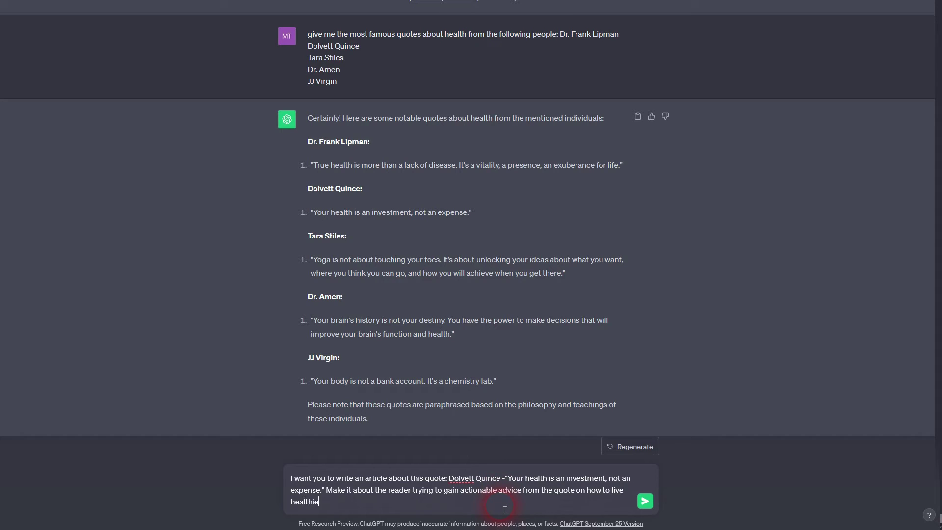
{"action": "type", "text": "r, develop positive habits, and be mor"}
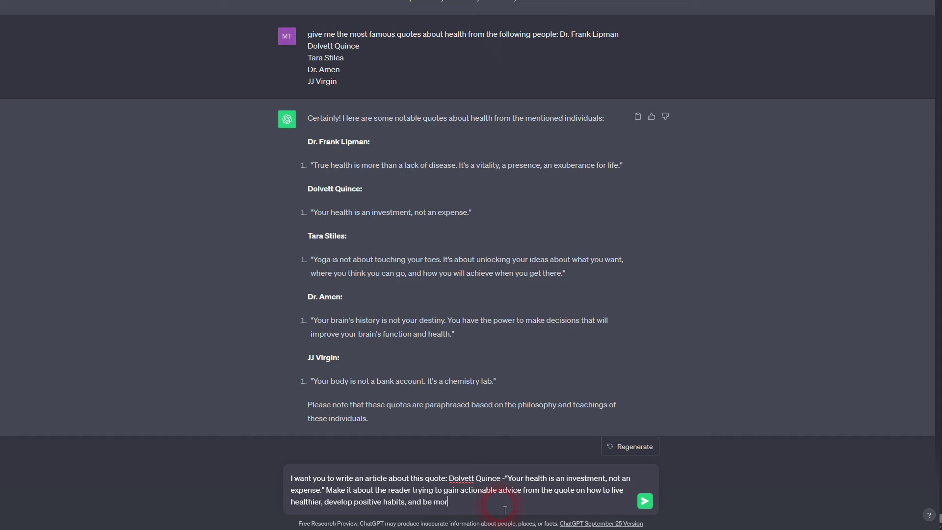
{"action": "type", "text": "e active. Make sure to write as readable and as"}
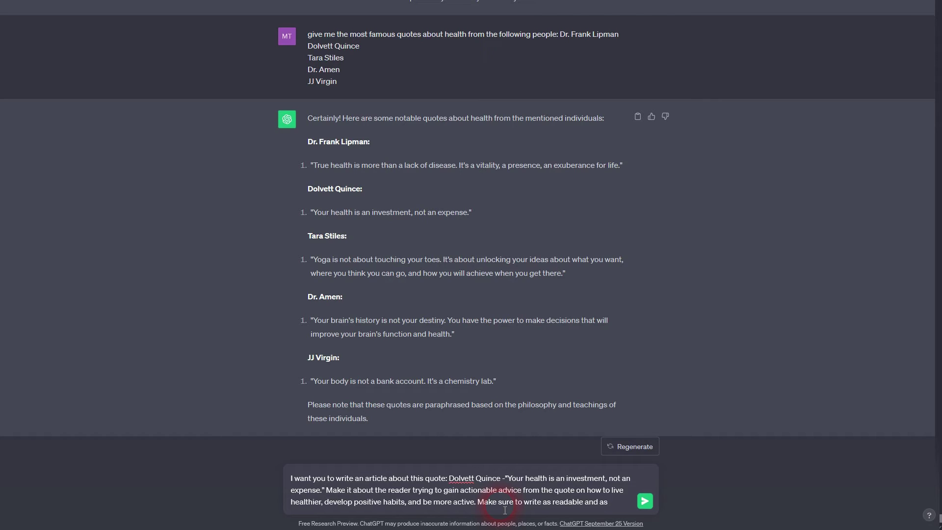
{"action": "type", "text": " interesting as poss"}
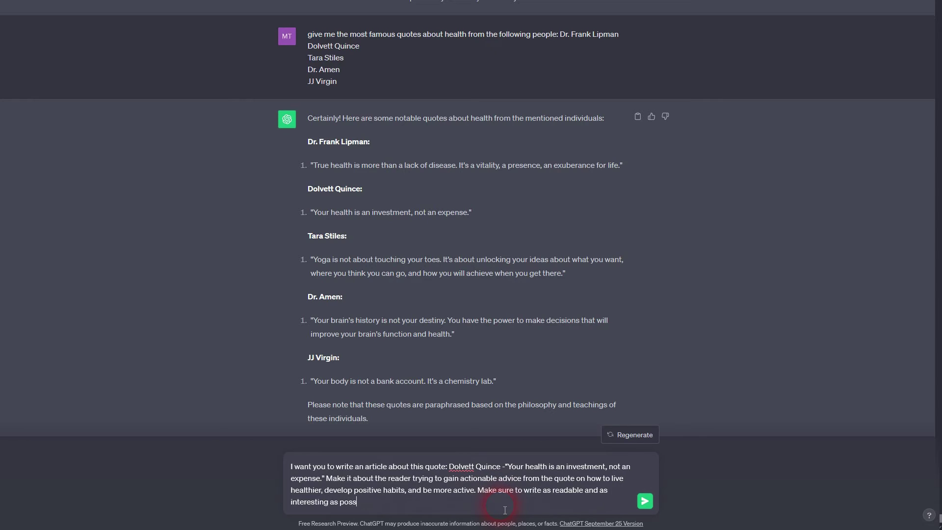
{"action": "type", "text": "ible. the article should be aroun "}
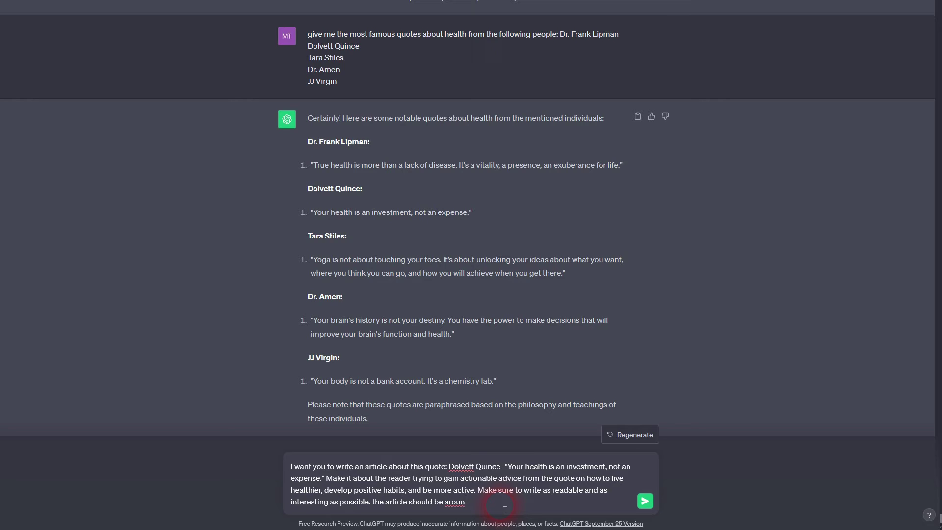
{"action": "type", "text": "1,000 words"}
{"action": "key", "text": "ctrl+Left"}
{"action": "key", "text": "ctrl+Left"}
{"action": "key", "text": "Left"}
{"action": "type", "text": "ds long and have subhea"}
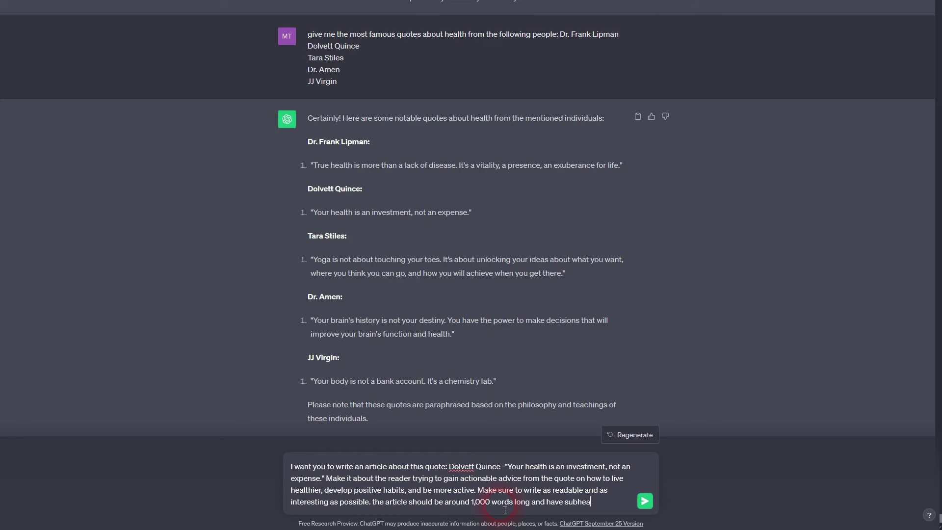
{"action": "type", "text": "dlines, bullet point "}
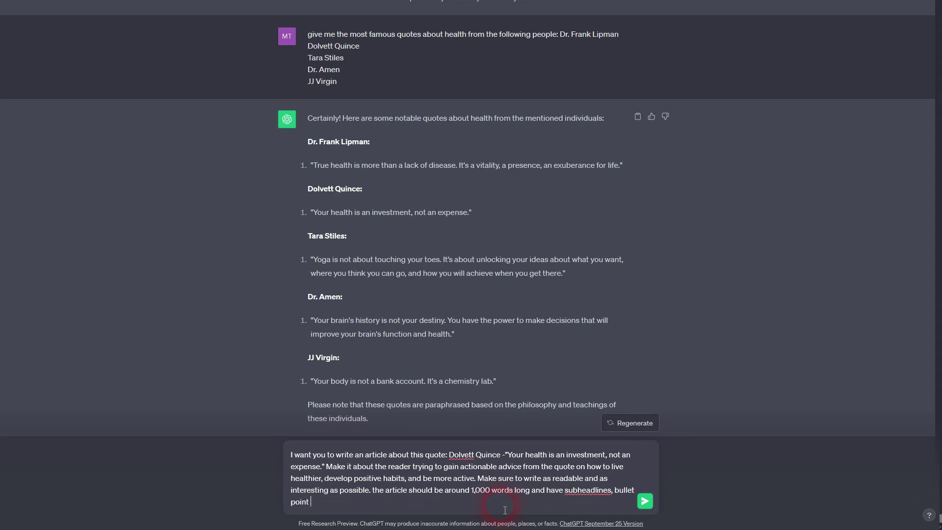
{"action": "type", "text": "lists and other style and formatting element"}
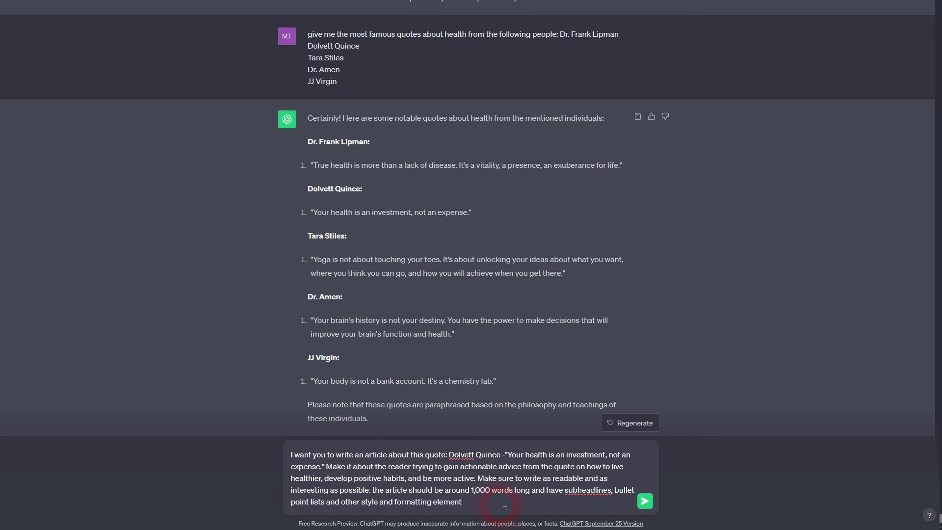
{"action": "type", "text": "s if appropriate."}
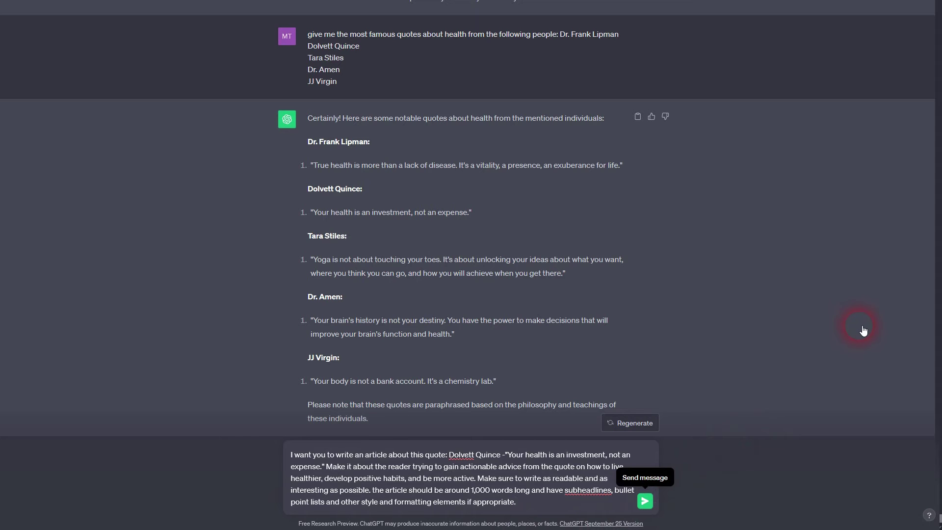
{"action": "key", "text": "Return"}
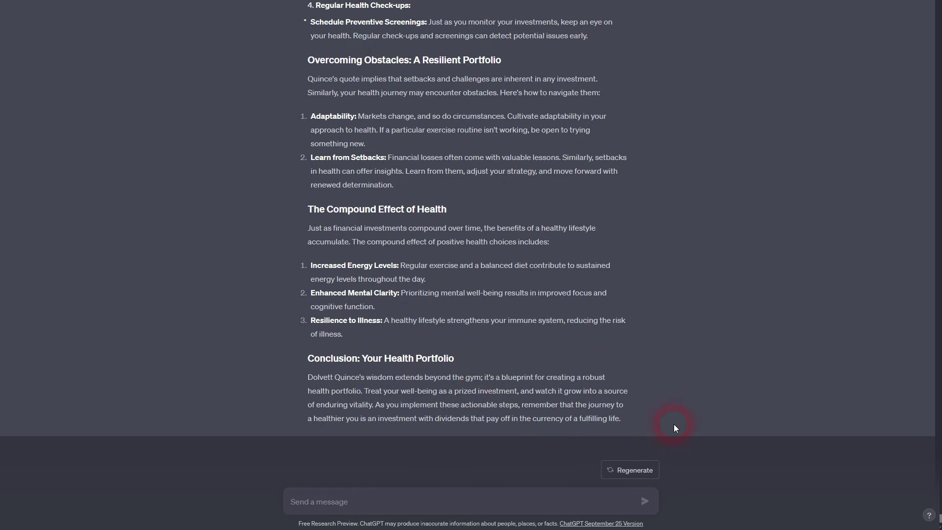
Step: Select the whole Dolvett Quince article, from the opening paragraph to 'Conclusion: Your Health Portfolio'
{"action": "left_click_drag", "start_coordinate": [635, 425], "coordinate": [313, 158]}
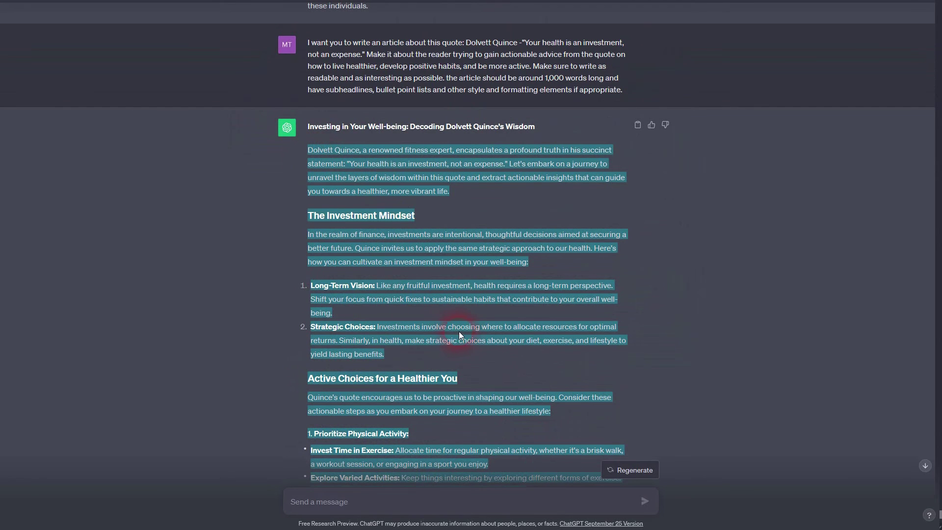
Step: Copy the article and paste it into the blank Writer document
{"action": "key", "text": "ctrl+c"}
{"action": "key", "text": "alt+Tab"}
{"action": "left_click", "coordinate": [498, 246]}
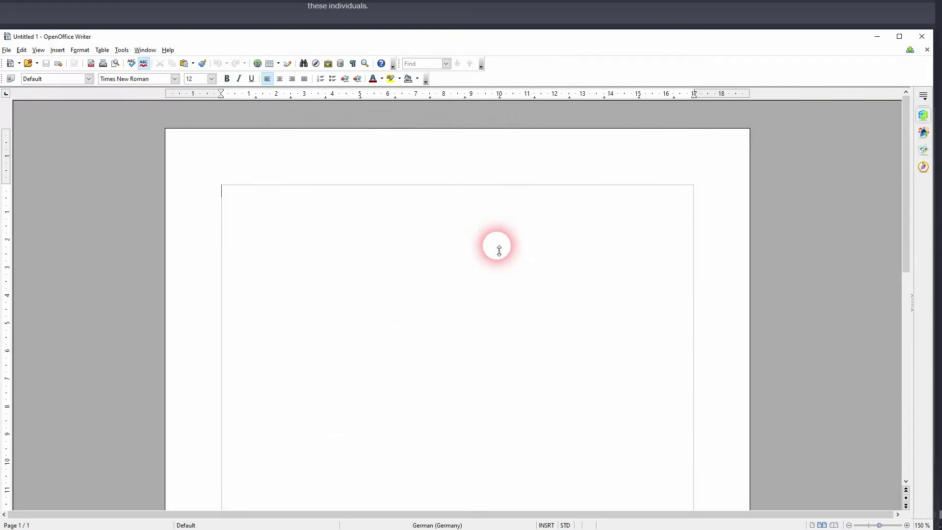
{"action": "key", "text": "ctrl+v"}
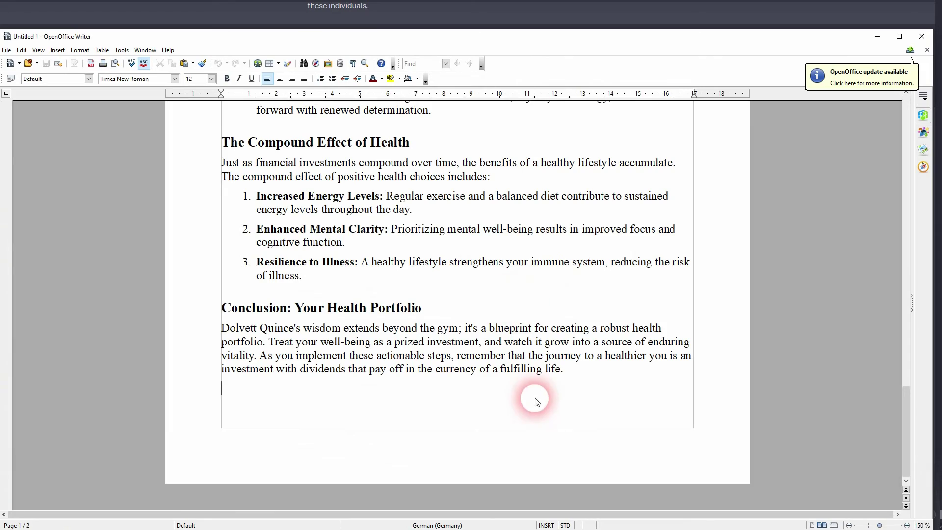
{"action": "scroll", "coordinate": [463, 255], "scroll_direction": "up", "scroll_amount": 10}
{"action": "scroll", "coordinate": [515, 288], "scroll_direction": "up", "scroll_amount": 20}
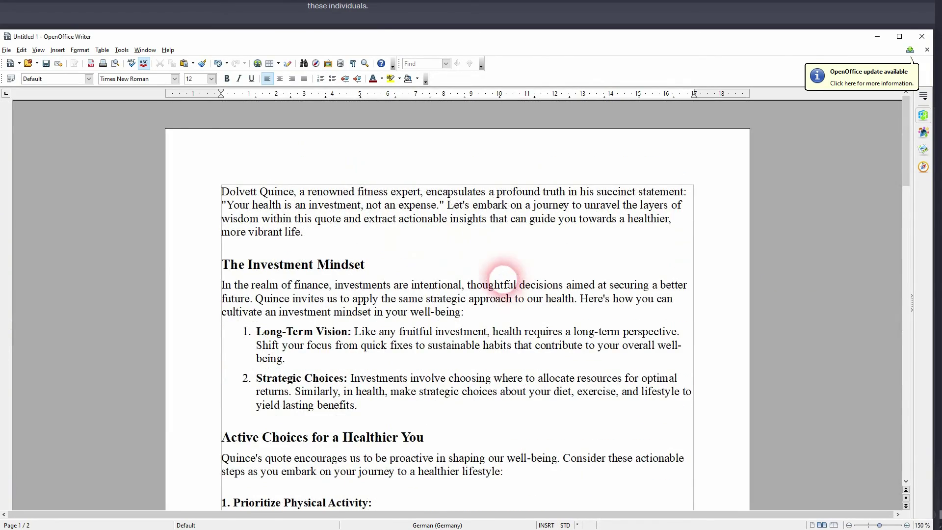
Step: Add 'Dolvett Quince' as a title line with his quote beneath it at the top
{"action": "left_click", "coordinate": [227, 193]}
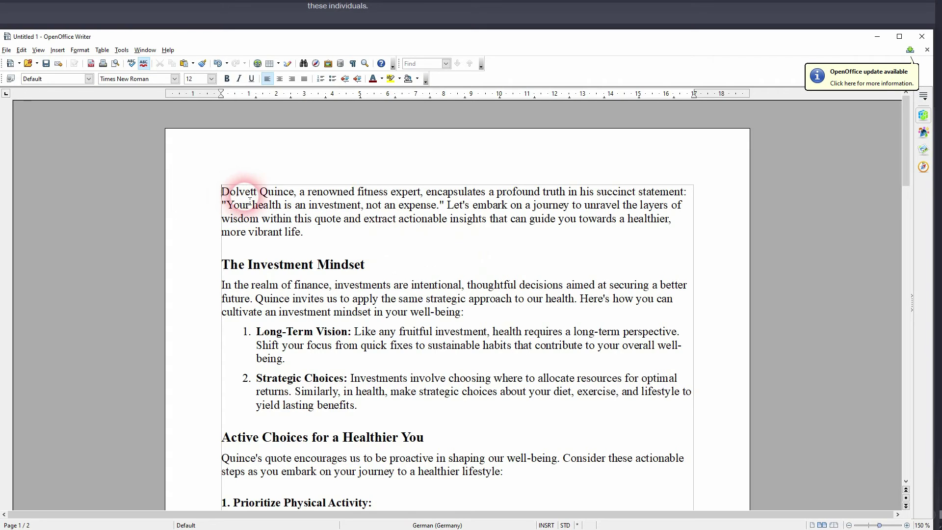
{"action": "key", "text": "Return"}
{"action": "left_click_drag", "start_coordinate": [294, 211], "coordinate": [218, 218]}
{"action": "key", "text": "ctrl+c"}
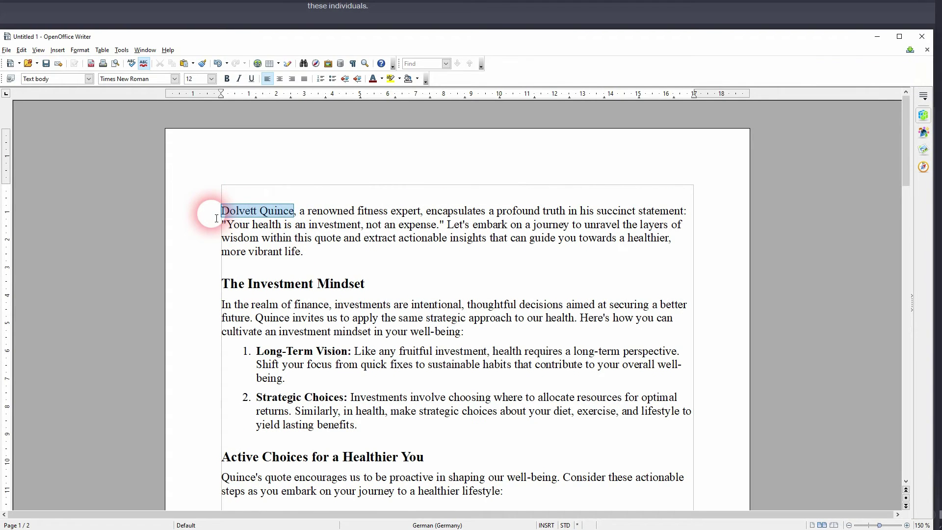
{"action": "left_click", "coordinate": [278, 190]}
{"action": "key", "text": "ctrl+v"}
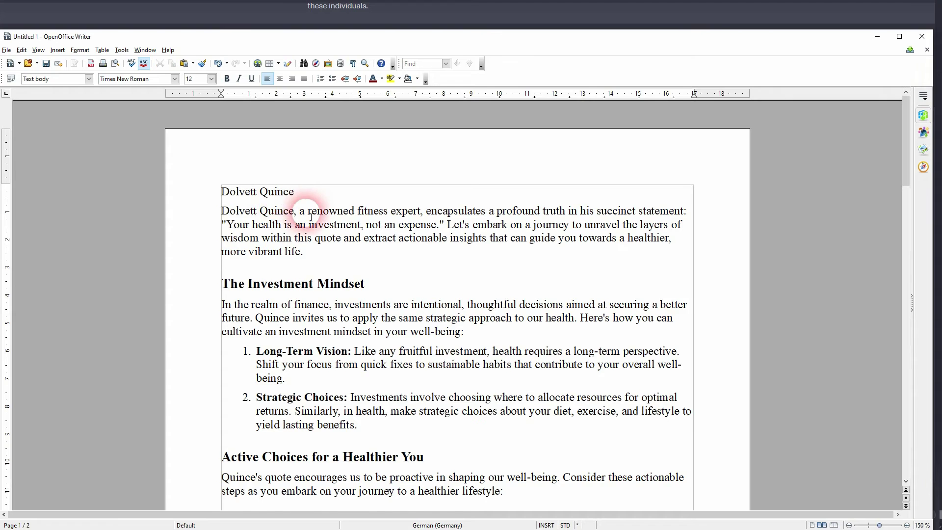
{"action": "key", "text": "Return"}
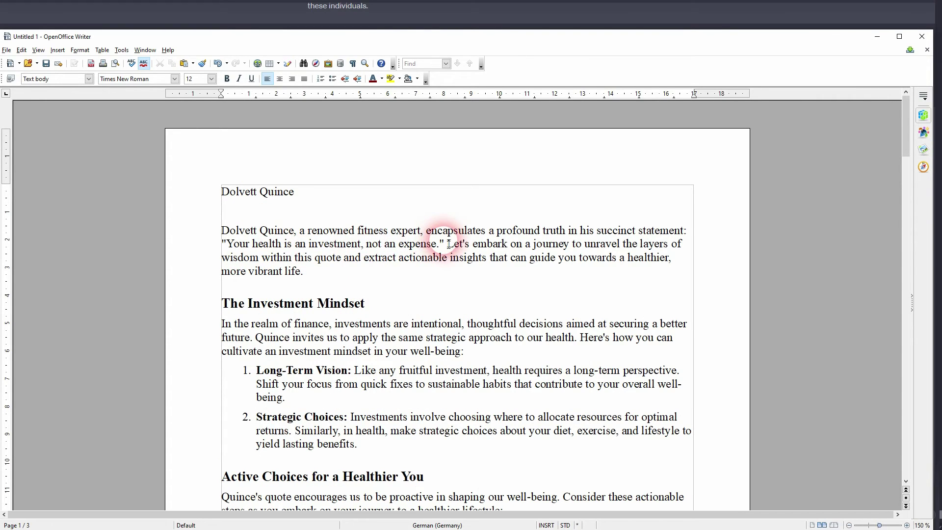
{"action": "left_click_drag", "start_coordinate": [443, 243], "coordinate": [226, 243]}
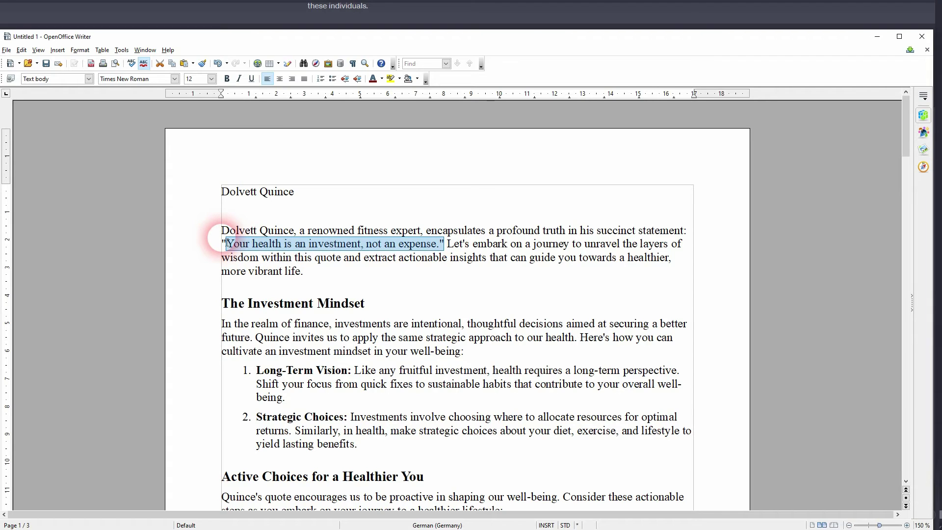
{"action": "left_click", "coordinate": [389, 244]}
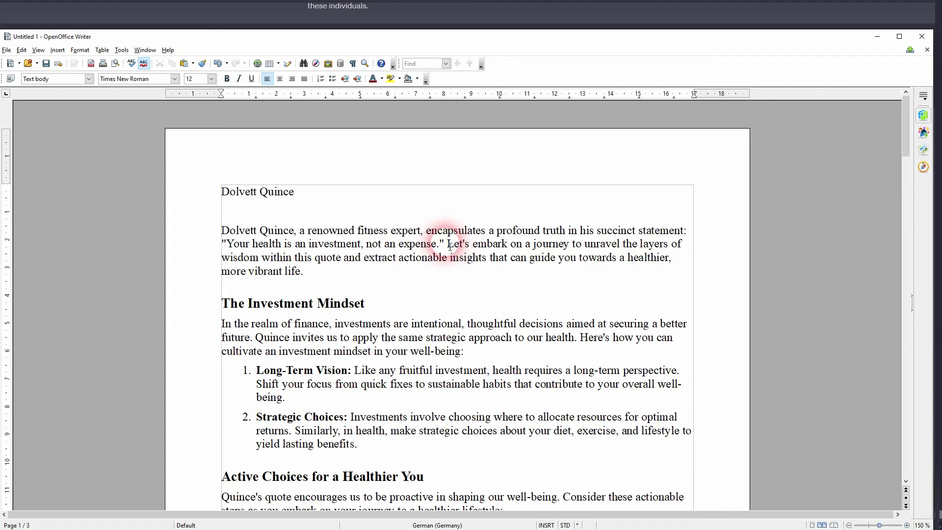
{"action": "left_click_drag", "start_coordinate": [444, 245], "coordinate": [222, 250]}
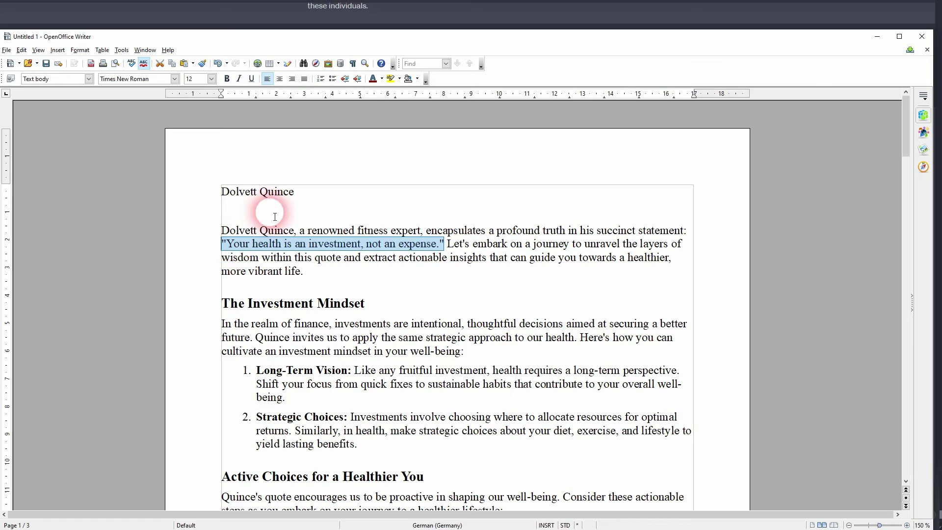
{"action": "left_click", "coordinate": [260, 205]}
{"action": "key", "text": "ctrl+v"}
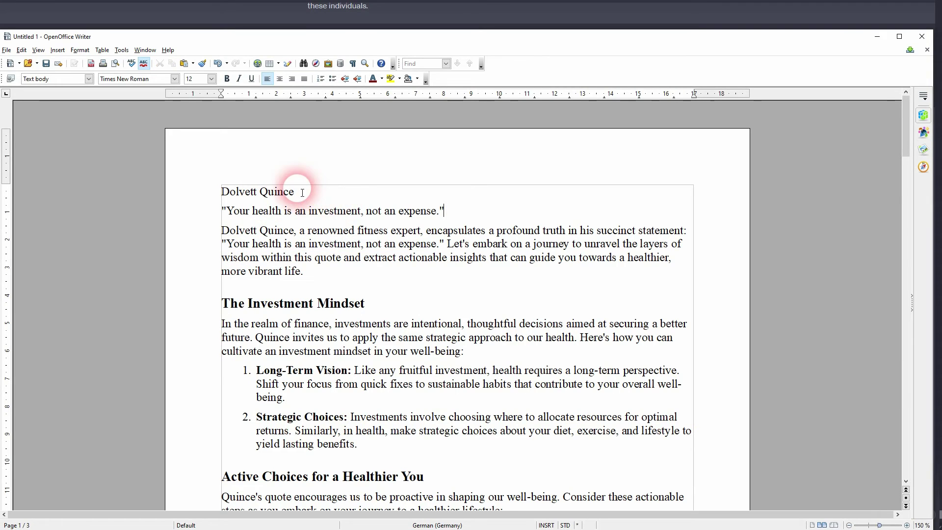
Step: Apply heading paragraph styles to the name and quote lines, then scroll through the article
{"action": "left_click", "coordinate": [89, 80]}
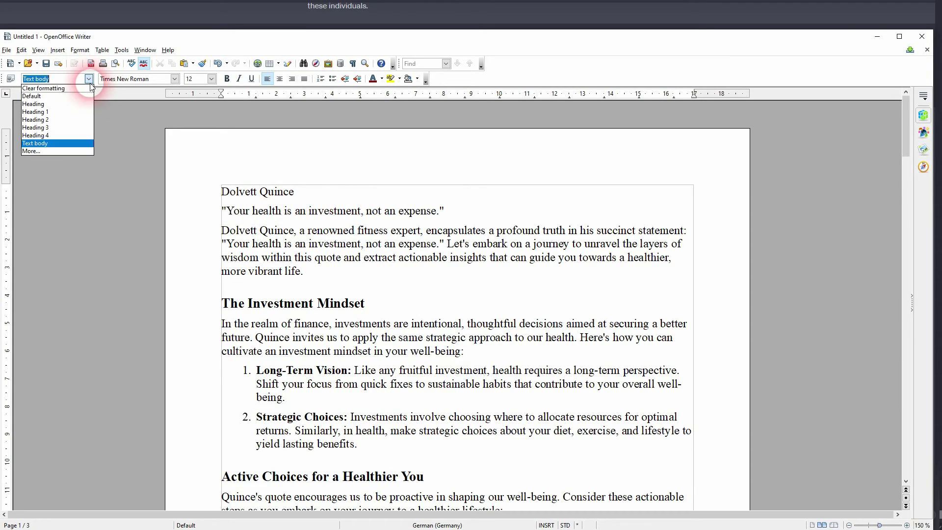
{"action": "left_click", "coordinate": [67, 119]}
{"action": "left_click_drag", "start_coordinate": [444, 225], "coordinate": [221, 225]}
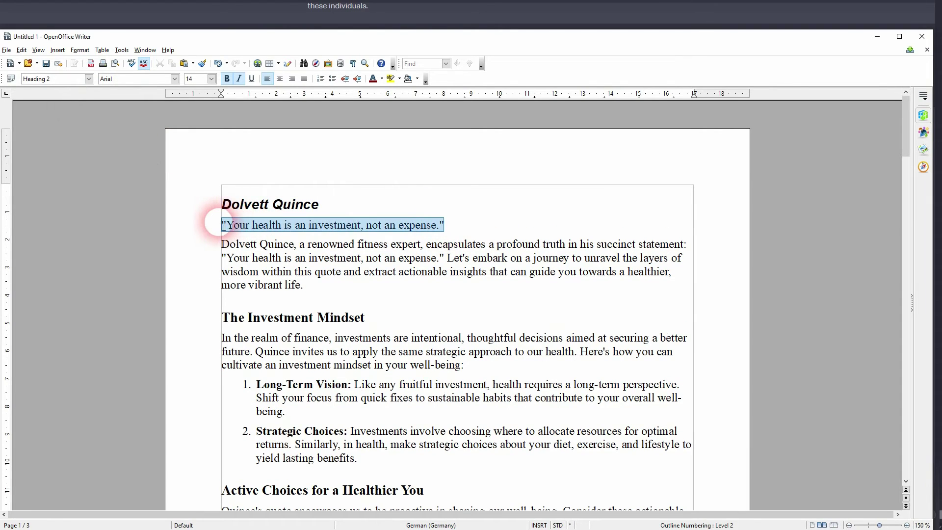
{"action": "left_click", "coordinate": [89, 78]}
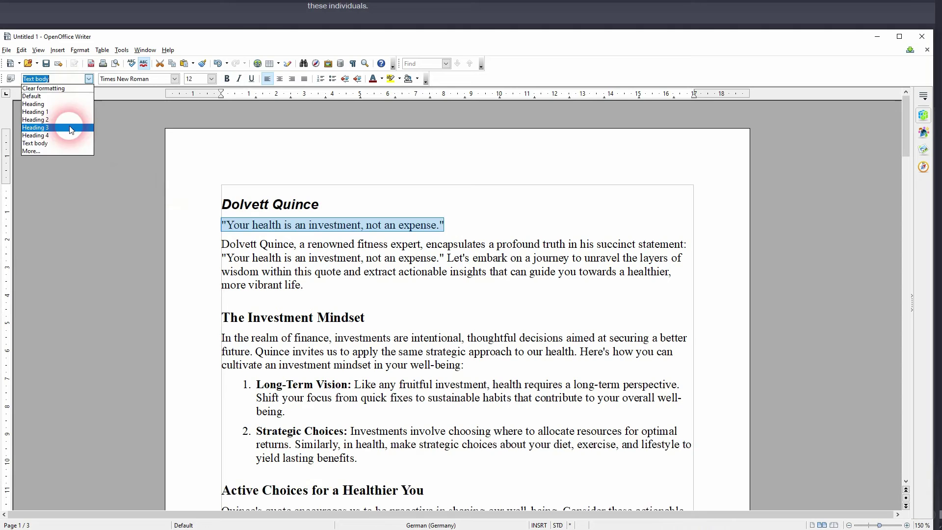
{"action": "left_click", "coordinate": [35, 120]}
{"action": "left_click", "coordinate": [467, 287]}
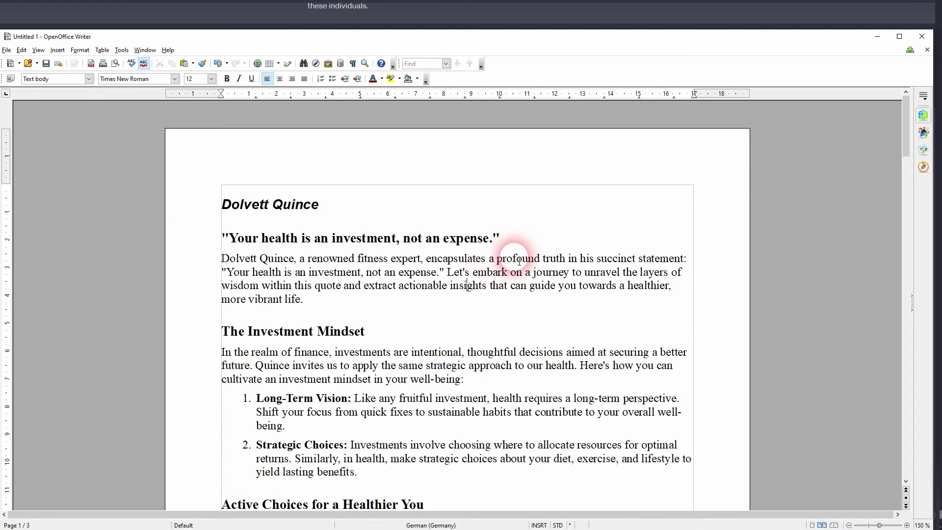
{"action": "scroll", "coordinate": [505, 308], "scroll_direction": "down", "scroll_amount": 3}
{"action": "scroll", "coordinate": [506, 308], "scroll_direction": "down", "scroll_amount": 20}
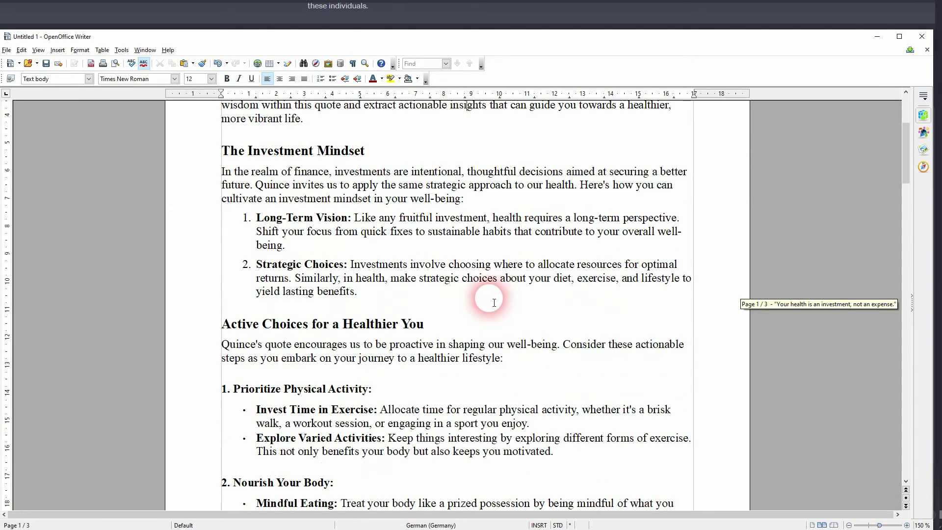
{"action": "scroll", "coordinate": [508, 309], "scroll_direction": "down", "scroll_amount": 14}
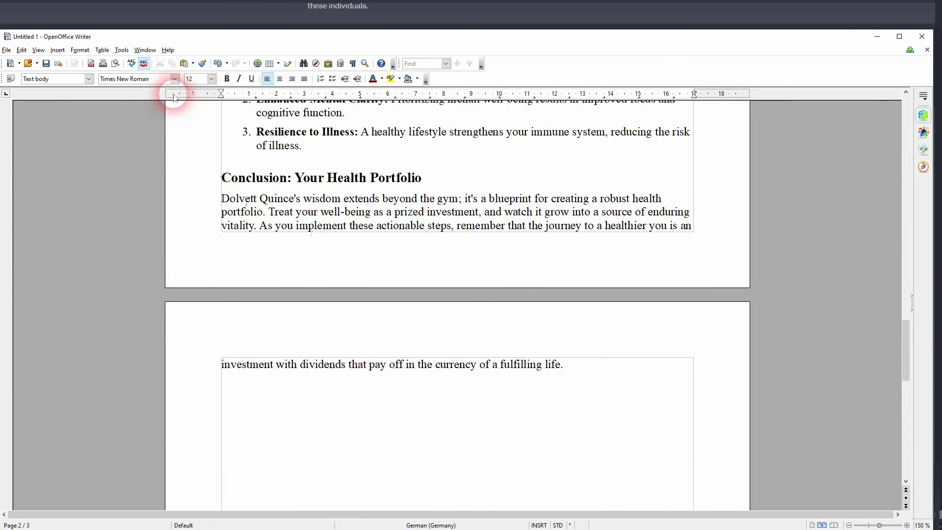
Step: Check the document's word count of 729 words, then switch away from Writer
{"action": "left_click", "coordinate": [168, 50]}
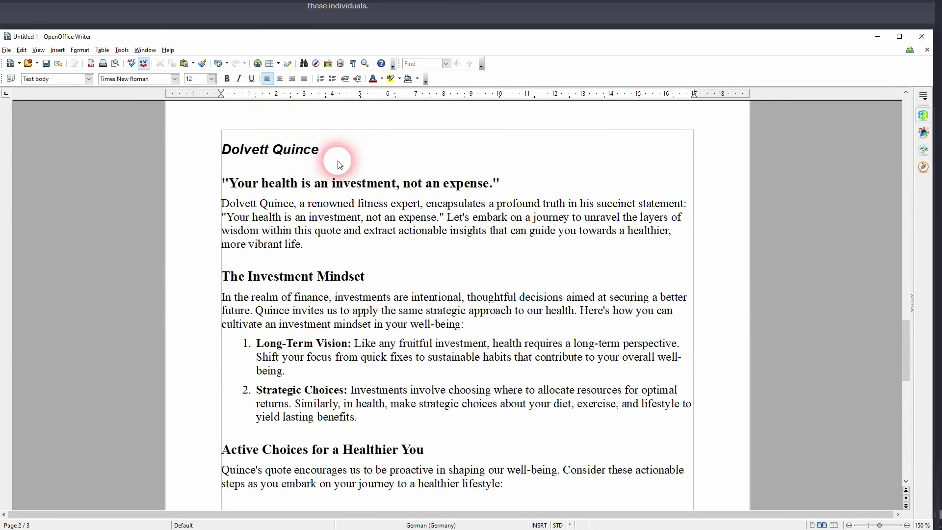
{"action": "left_click", "coordinate": [510, 306]}
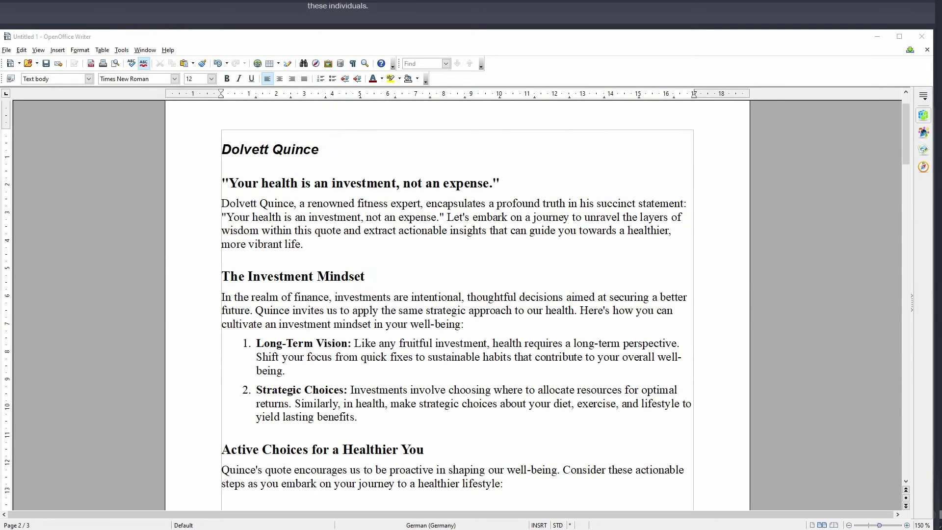
{"action": "left_click", "coordinate": [185, 185]}
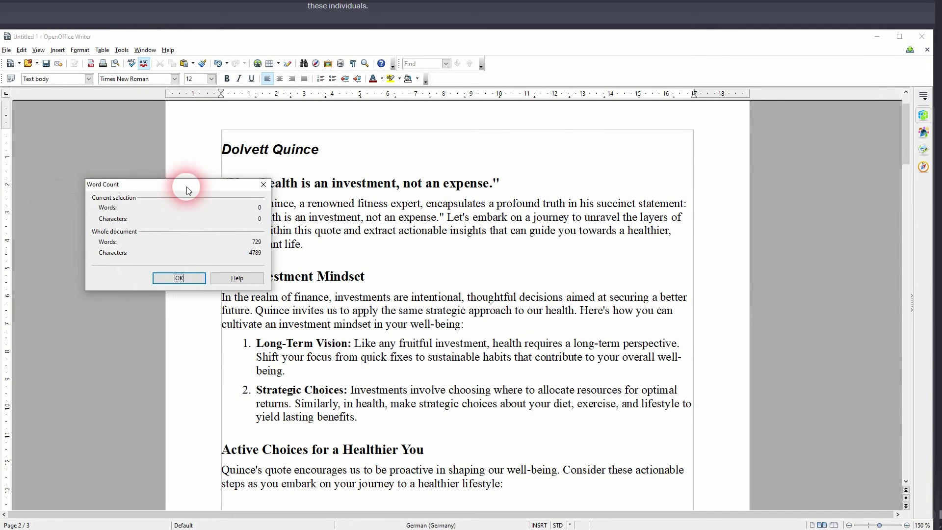
{"action": "left_click", "coordinate": [252, 248]}
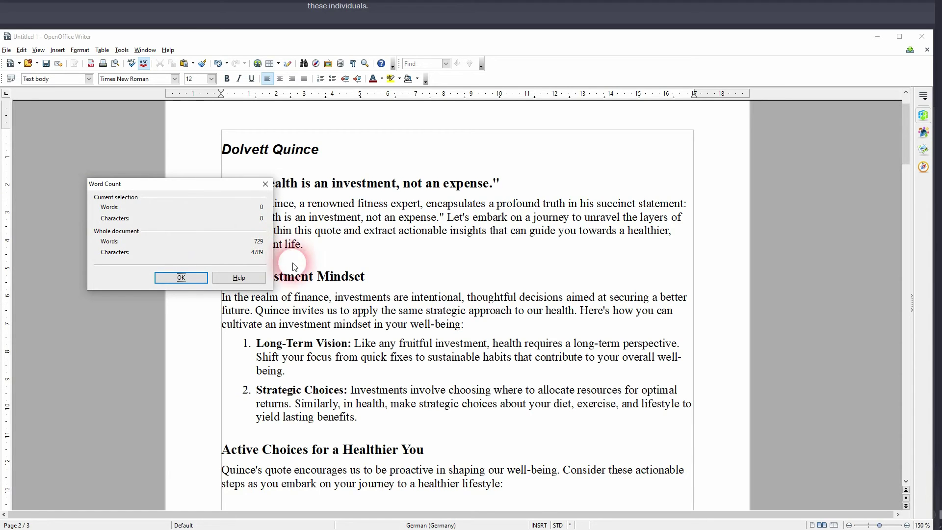
{"action": "left_click", "coordinate": [180, 278]}
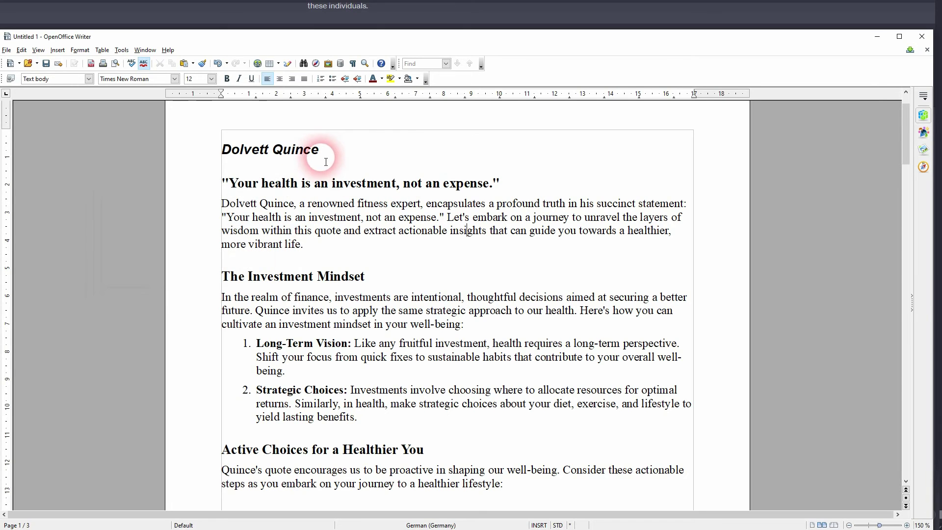
{"action": "key", "text": "alt+Tab"}
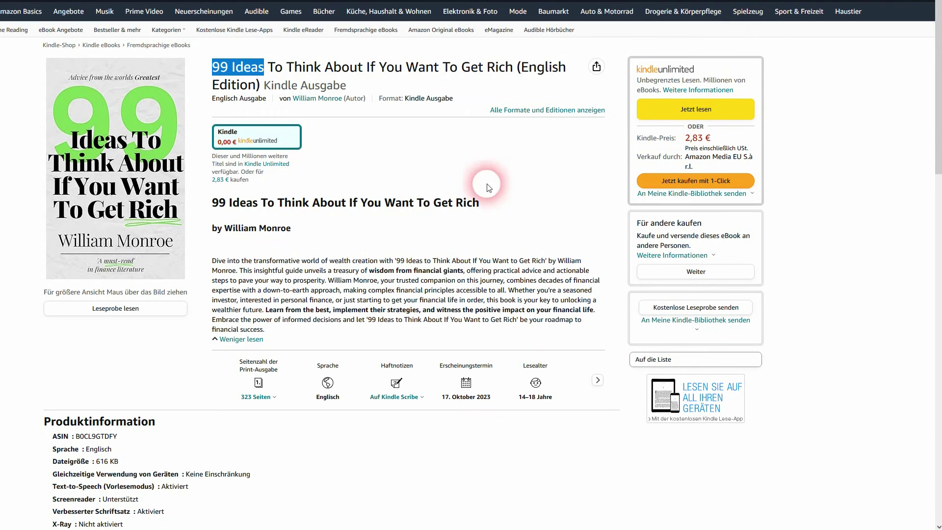
Step: Clear the title selection on the Kindle listing for '99 Ideas To Think About If You Want To Get Rich'
{"action": "left_click", "coordinate": [405, 120]}
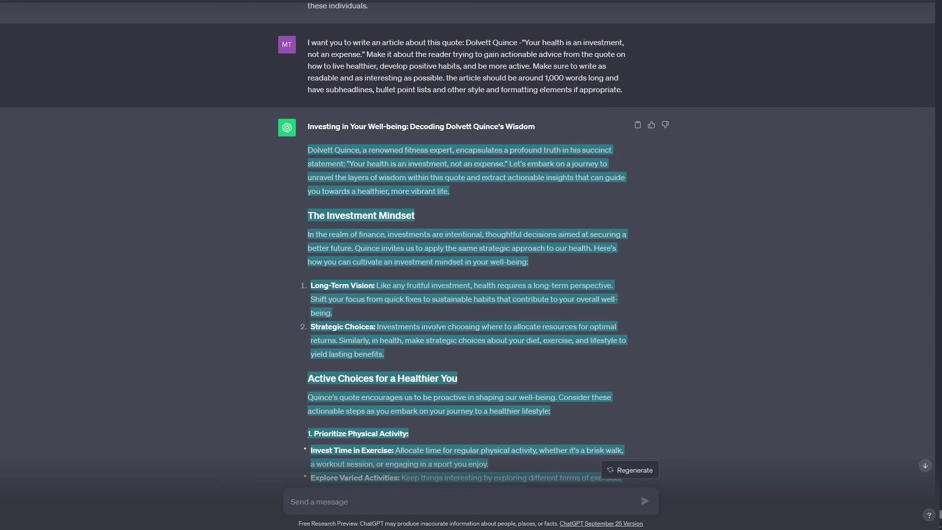
Step: Ask ChatGPT for 10 possible pen names for an author in the health industry, fixing typos first
{"action": "left_click", "coordinate": [369, 505]}
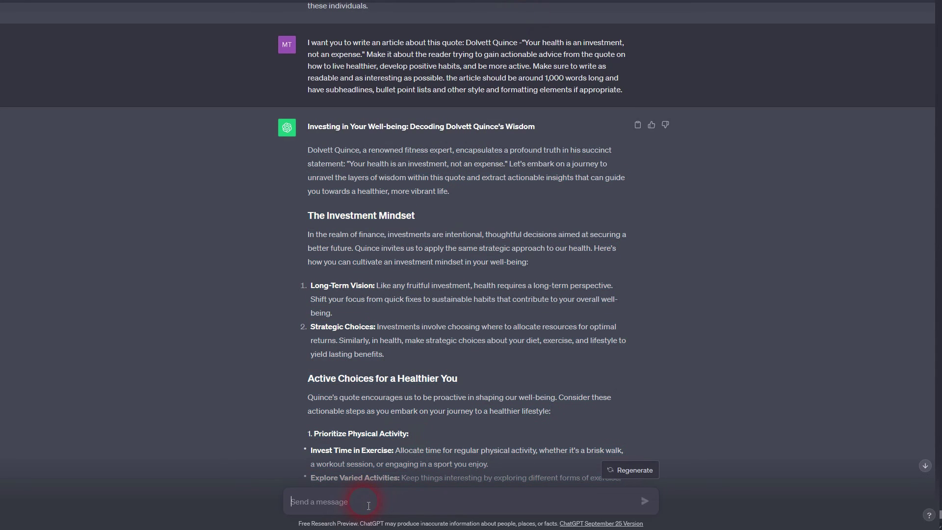
{"action": "type", "text": "give me 1"}
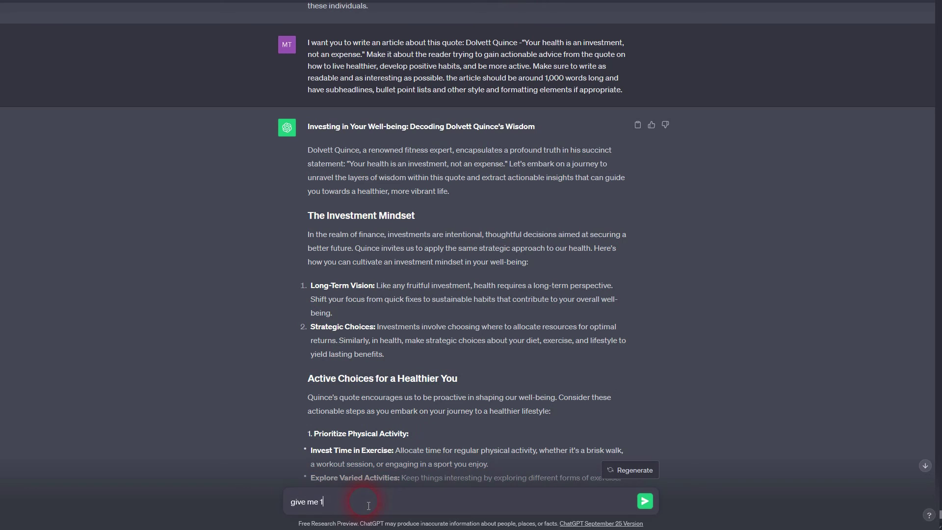
{"action": "type", "text": "0 possible pon names for an author in"}
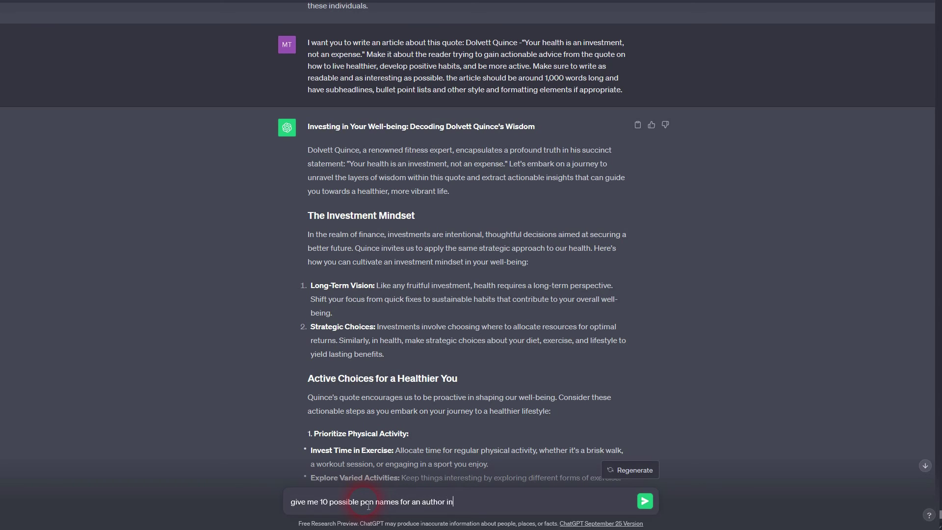
{"action": "type", "text": " the health indsutry"}
{"action": "key", "text": "BackSpace"}
{"action": "key", "text": "BackSpace"}
{"action": "key", "text": "BackSpace"}
{"action": "key", "text": "BackSpace"}
{"action": "key", "text": "BackSpace"}
{"action": "type", "text": "ustry"}
{"action": "left_click", "coordinate": [369, 502]}
{"action": "key", "text": "BackSpace"}
{"action": "type", "text": "e"}
{"action": "key", "text": "Return"}
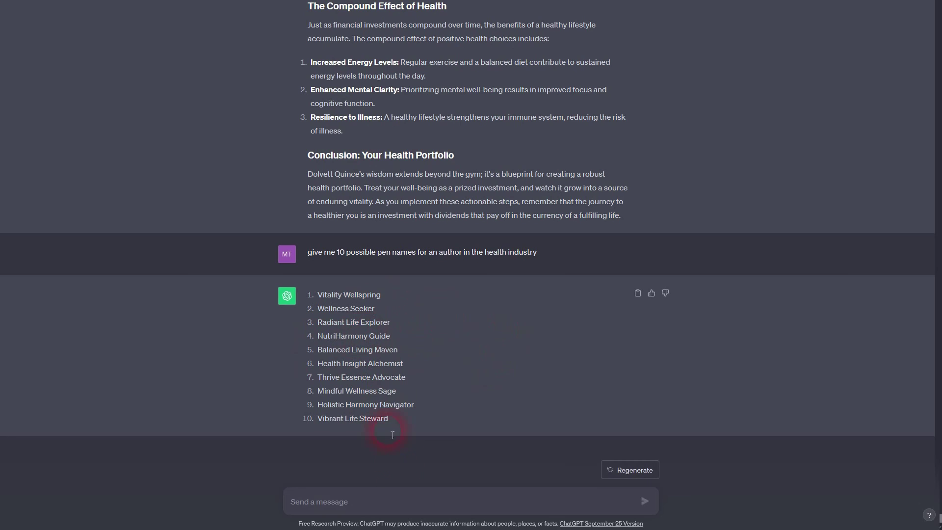
Step: Ask for pen names that sound as real as possible, then select the second suggested name
{"action": "type", "text": "make the names so"}
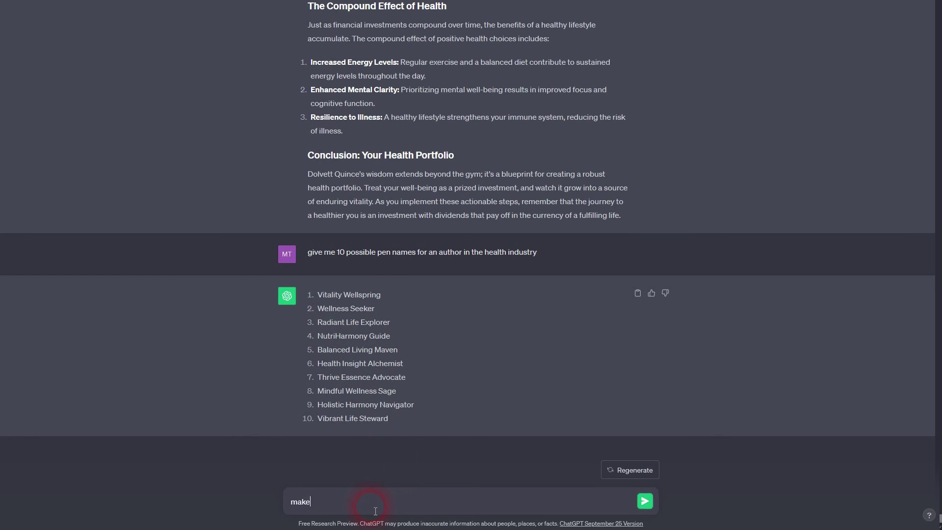
{"action": "type", "text": "und real"}
{"action": "type", "text": "as "}
{"action": "type", "text": " as possible"}
{"action": "key", "text": "Return"}
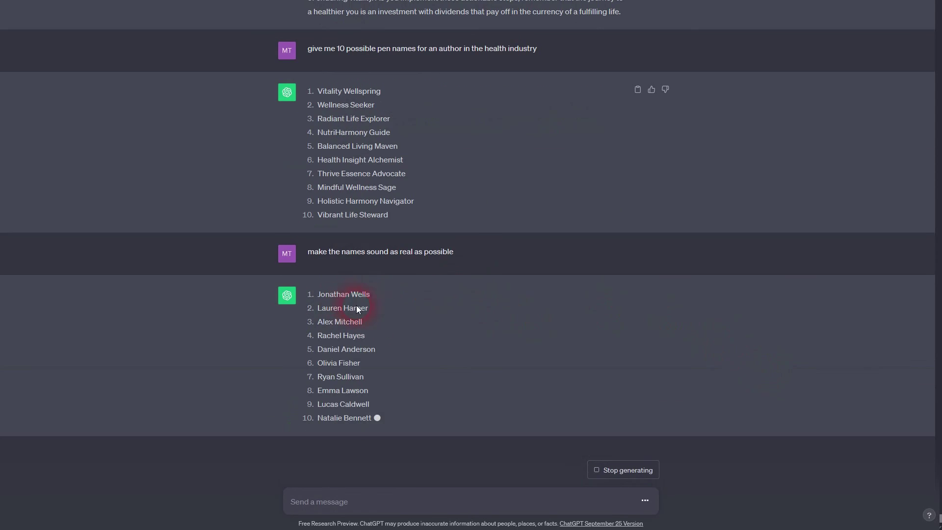
{"action": "left_click_drag", "start_coordinate": [378, 309], "coordinate": [315, 308]}
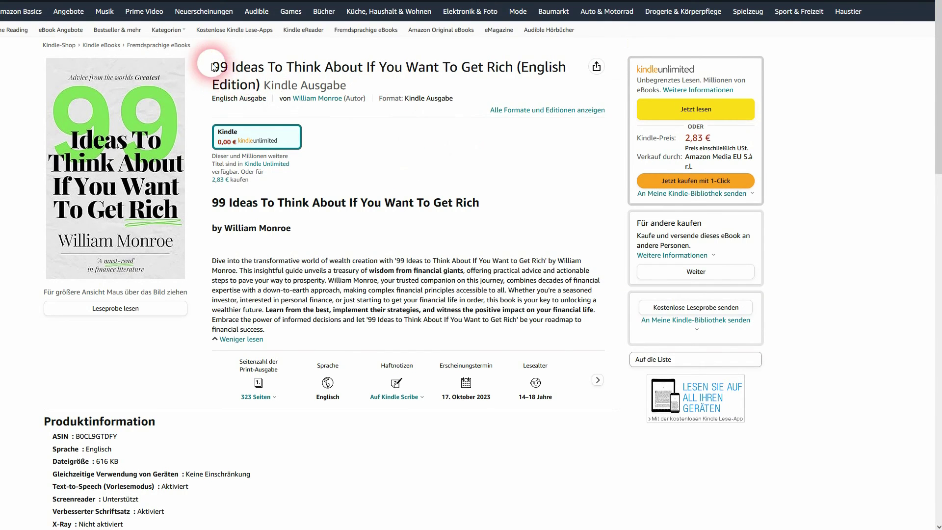
Step: Copy the title '99 Ideas To Think About If You Want To Get Rich' for a new chat message
{"action": "left_click_drag", "start_coordinate": [212, 67], "coordinate": [518, 64]}
{"action": "key", "text": "ctrl+c"}
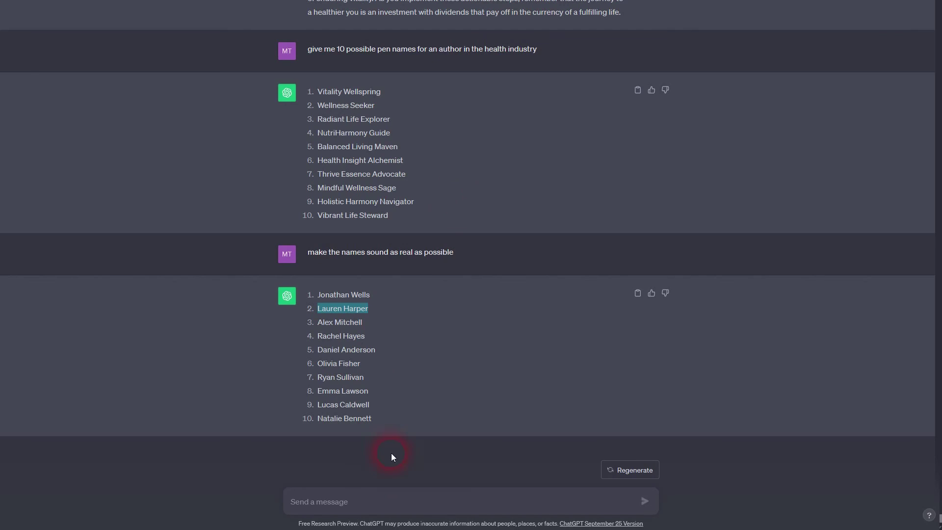
{"action": "left_click", "coordinate": [330, 502]}
Step: Request a selling blurb for '99 Ideas To Think About If You Want To Live Healthy' by Lauren Harper, then select the reply
{"action": "type", "text": "wr"}
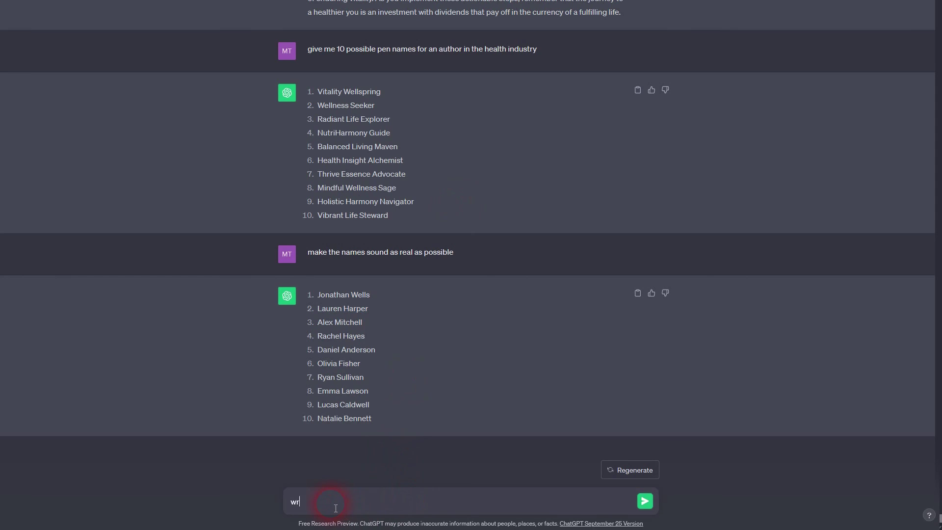
{"action": "type", "text": "ite a book blurb for a book called:"}
{"action": "key", "text": "ctrl+v"}
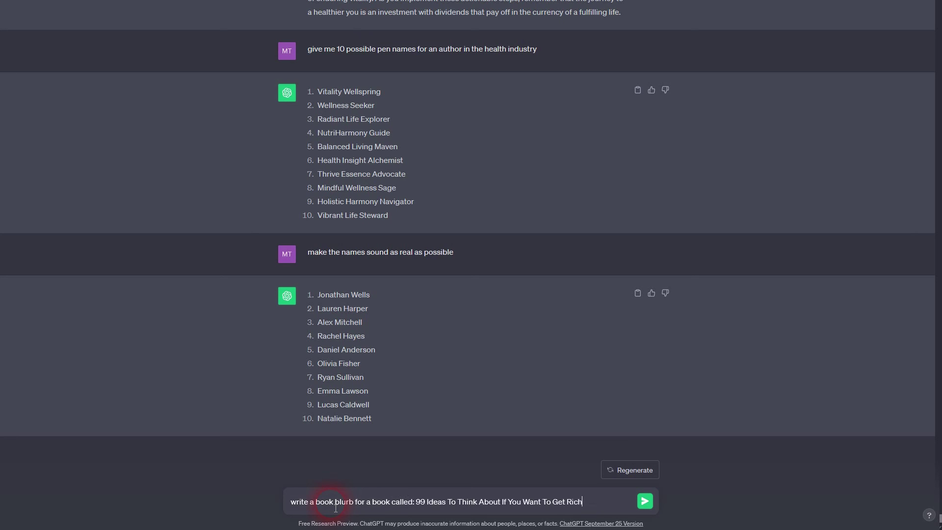
{"action": "double_click", "coordinate": [581, 509]}
{"action": "key", "text": "BackSpace"}
{"action": "key", "text": "BackSpace"}
{"action": "key", "text": "BackSpace"}
{"action": "key", "text": "BackSpace"}
{"action": "type", "text": "Live healthy by Lauren ha"}
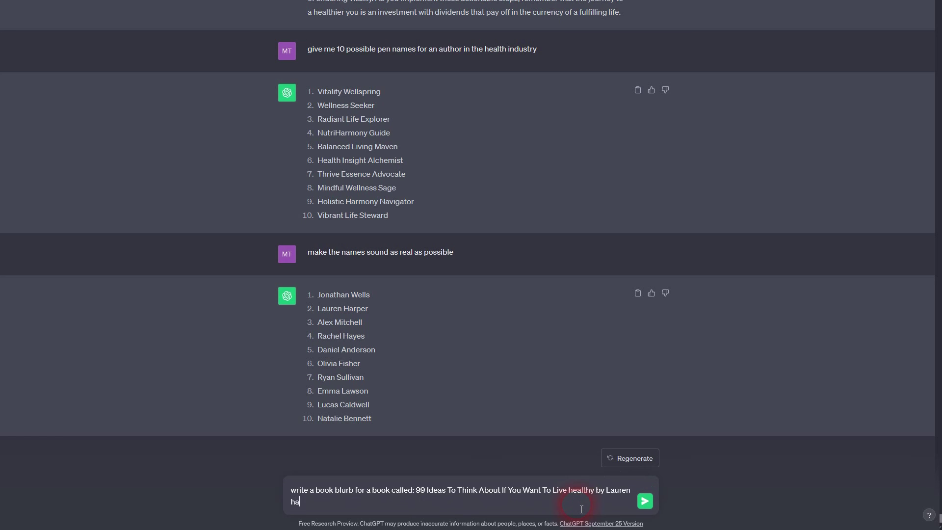
{"action": "type", "text": "rper. Focus on selling the book to potential "}
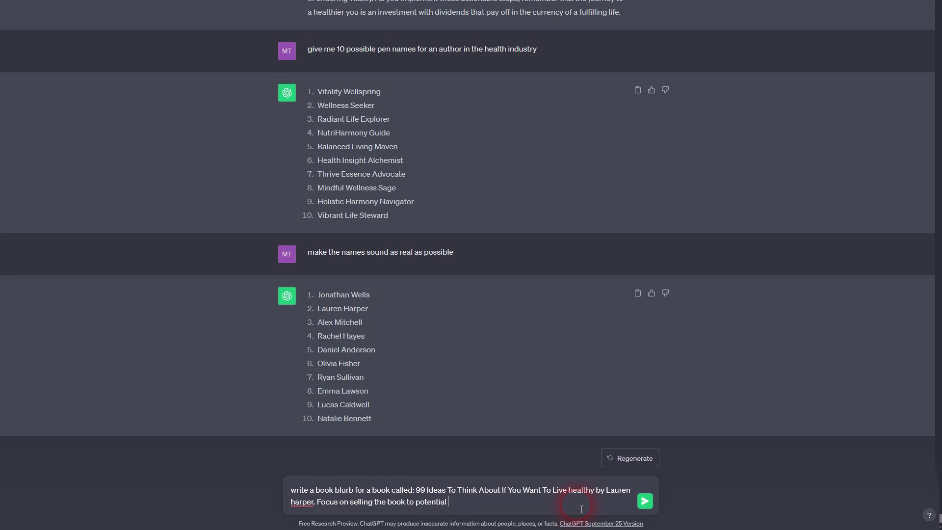
{"action": "type", "text": "readers and pointing out how it ca"}
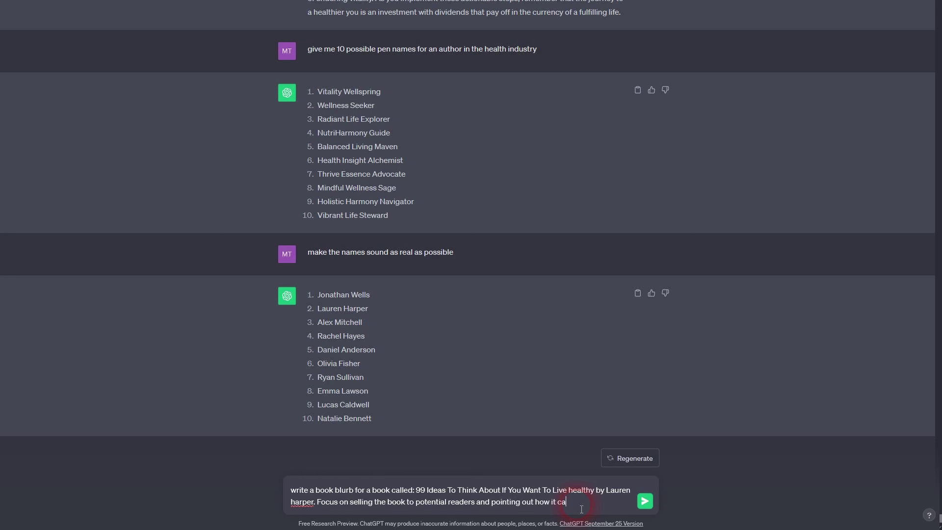
{"action": "type", "text": "n change people's life and"}
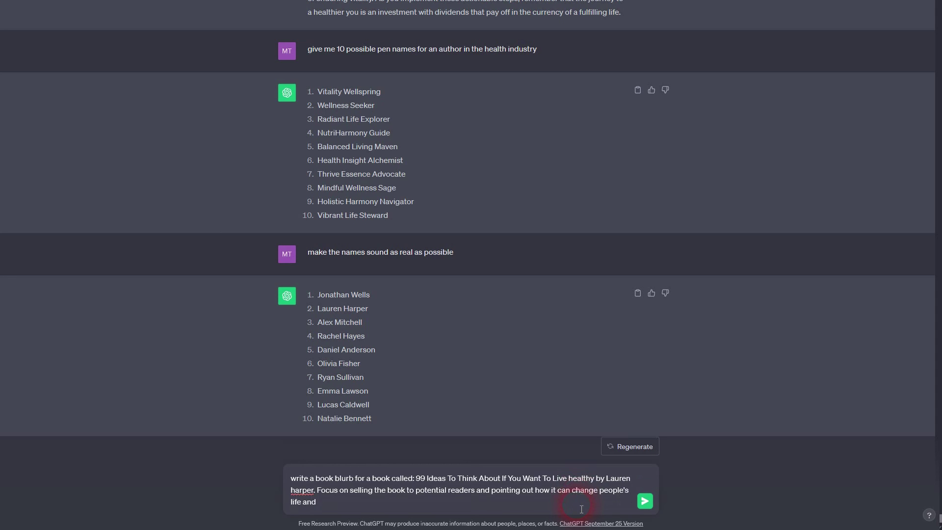
{"action": "type", "text": " make them live healthier and better."}
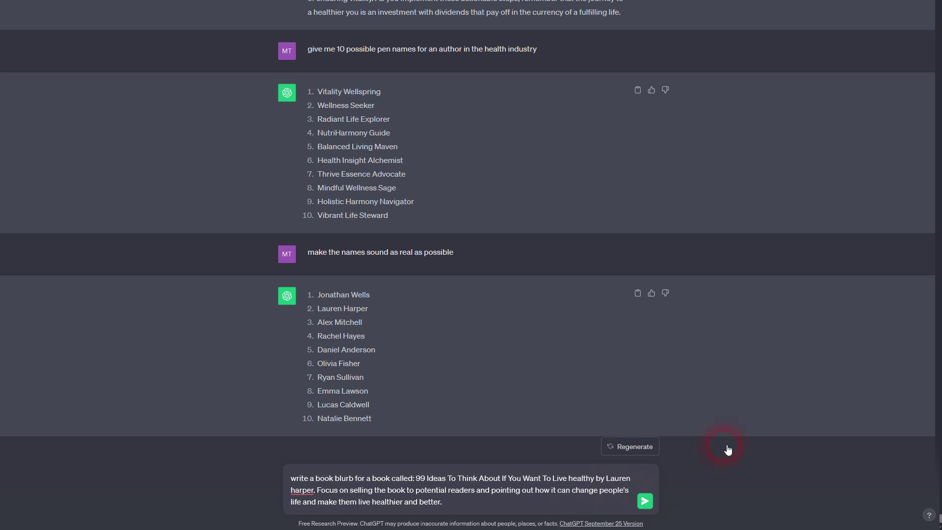
{"action": "key", "text": "Return"}
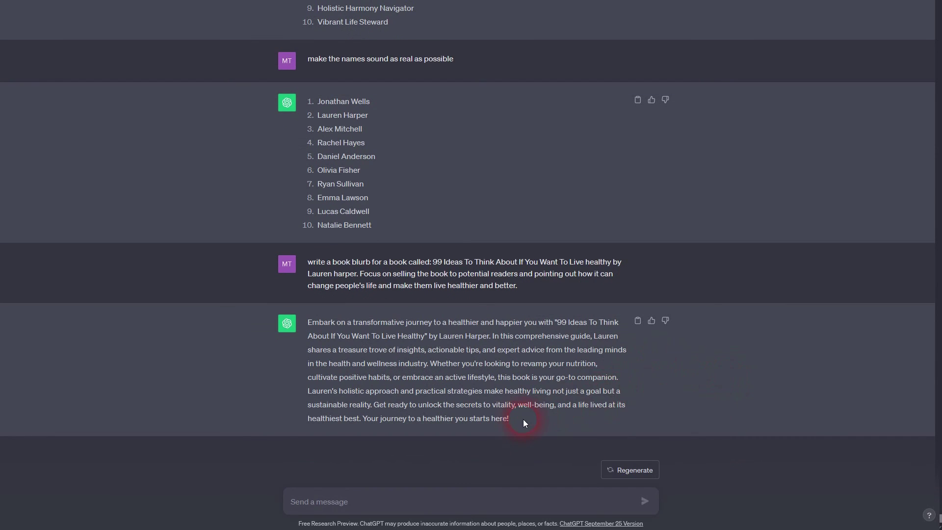
{"action": "left_click_drag", "start_coordinate": [523, 419], "coordinate": [308, 323]}
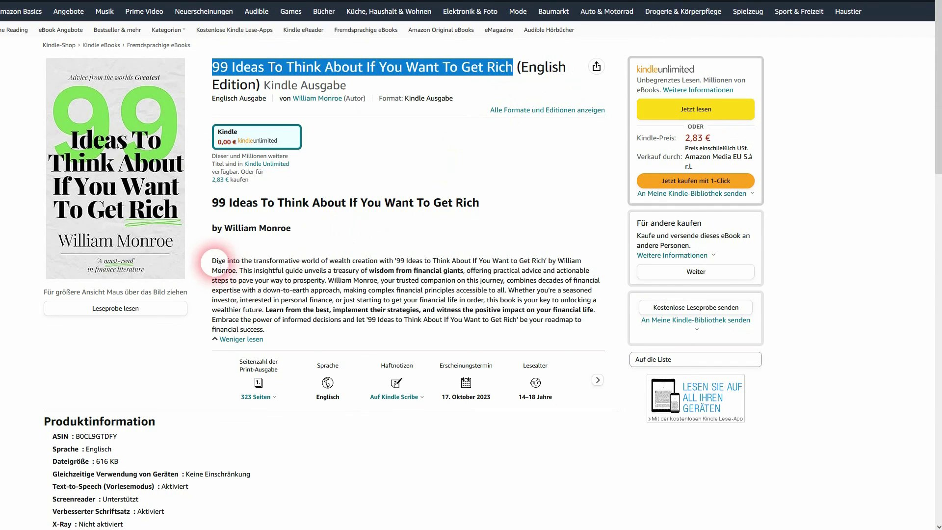
{"action": "left_click_drag", "start_coordinate": [212, 260], "coordinate": [304, 330]}
{"action": "left_click", "coordinate": [476, 284]}
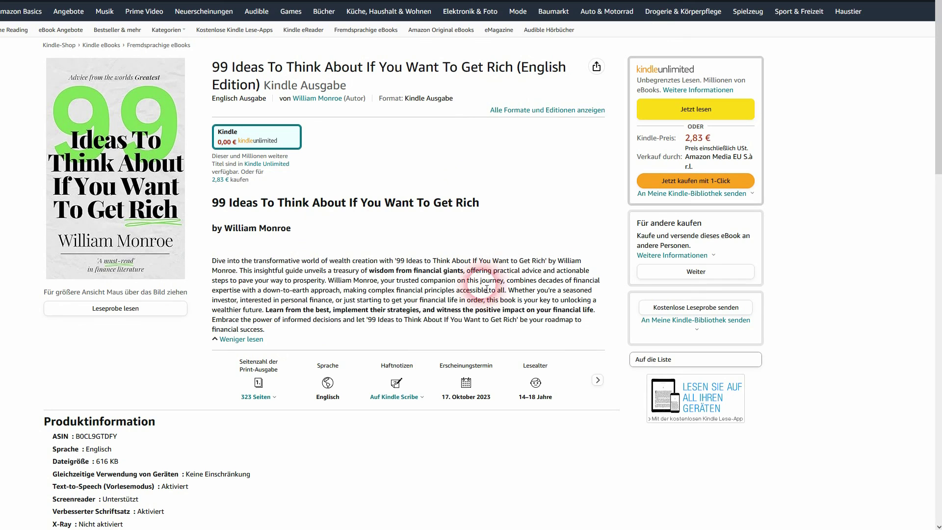
{"action": "left_click", "coordinate": [540, 385]}
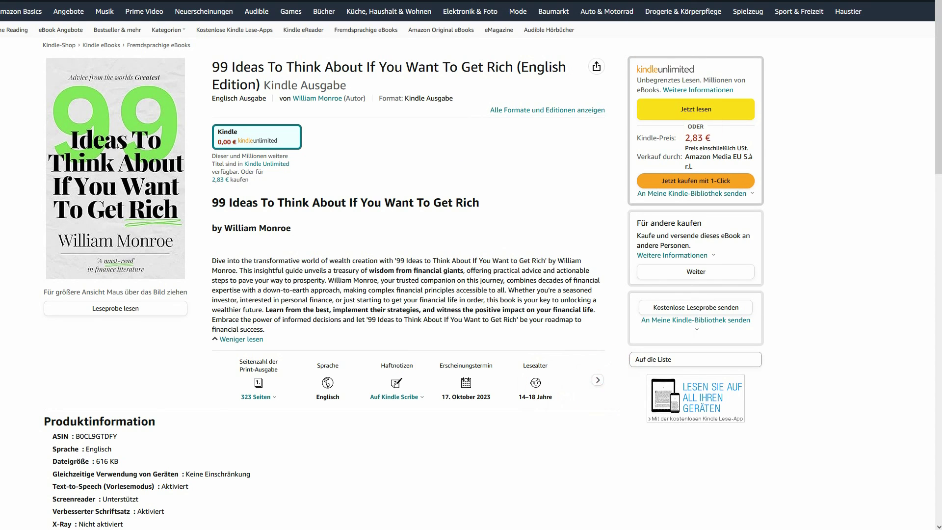